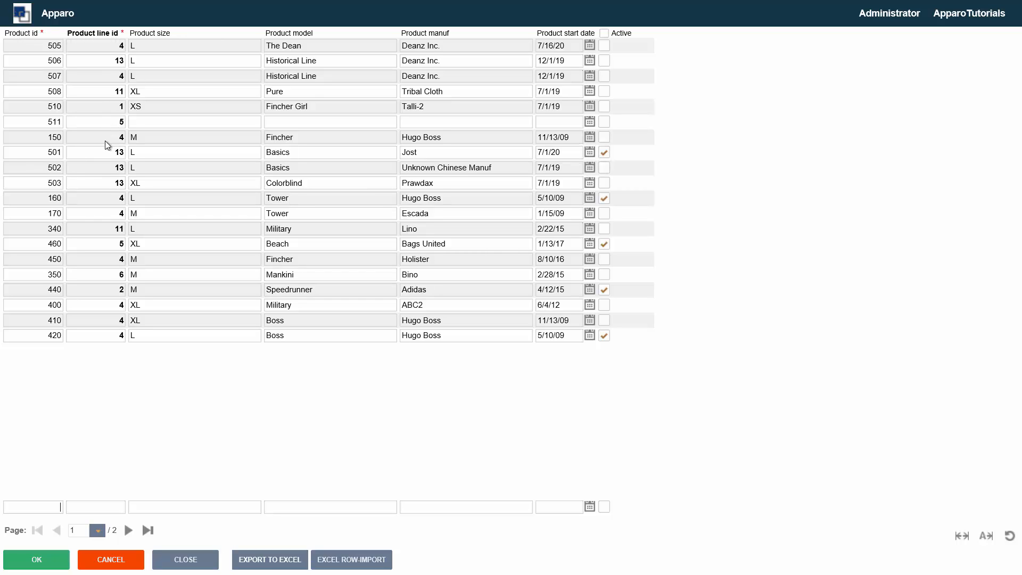
Set the product line of product 508 to Bags and choose Jackets as the product line of the new row.
double_click(105, 183)
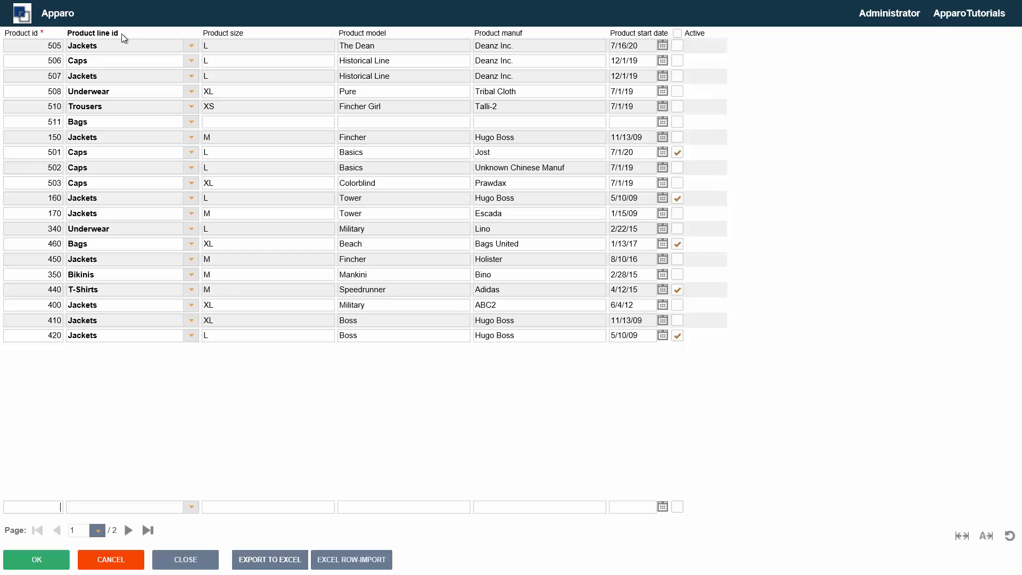
left_click(191, 92)
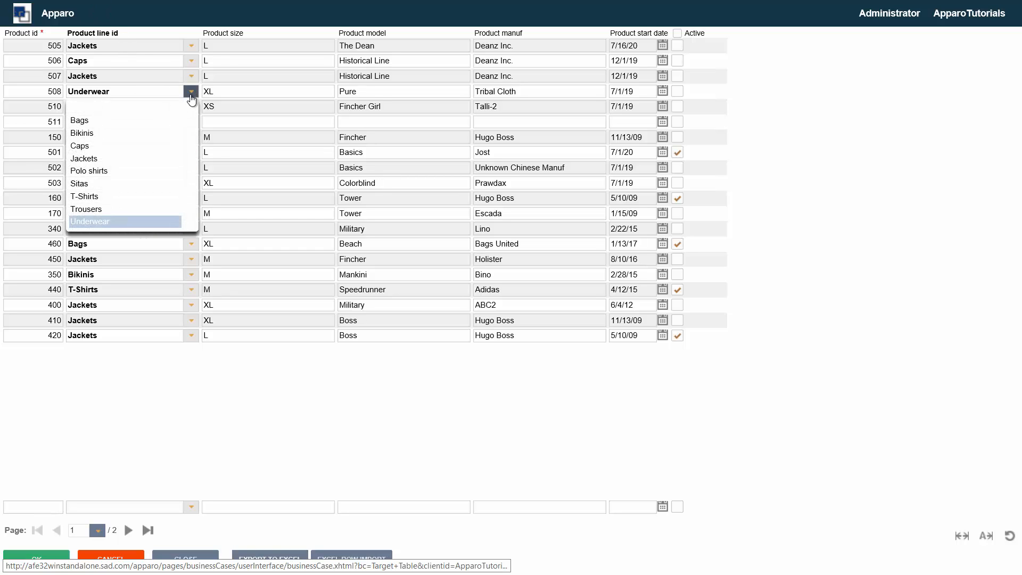
left_click(110, 124)
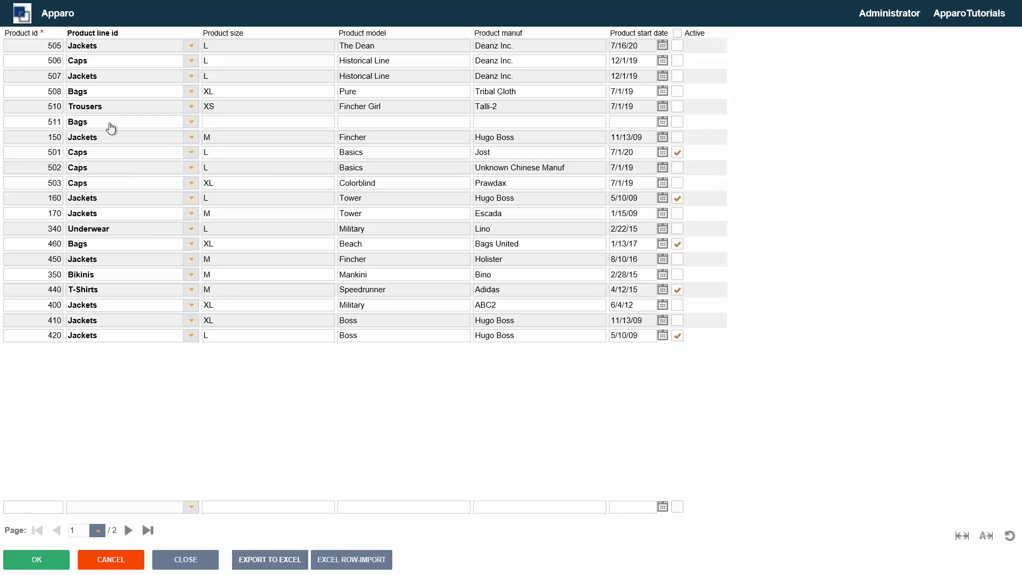
left_click(188, 506)
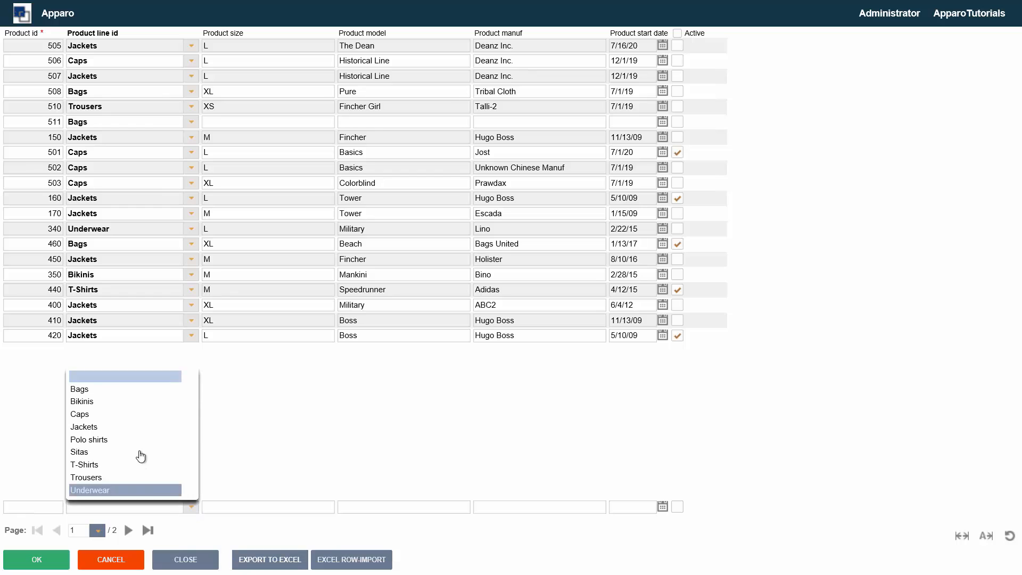
left_click(128, 427)
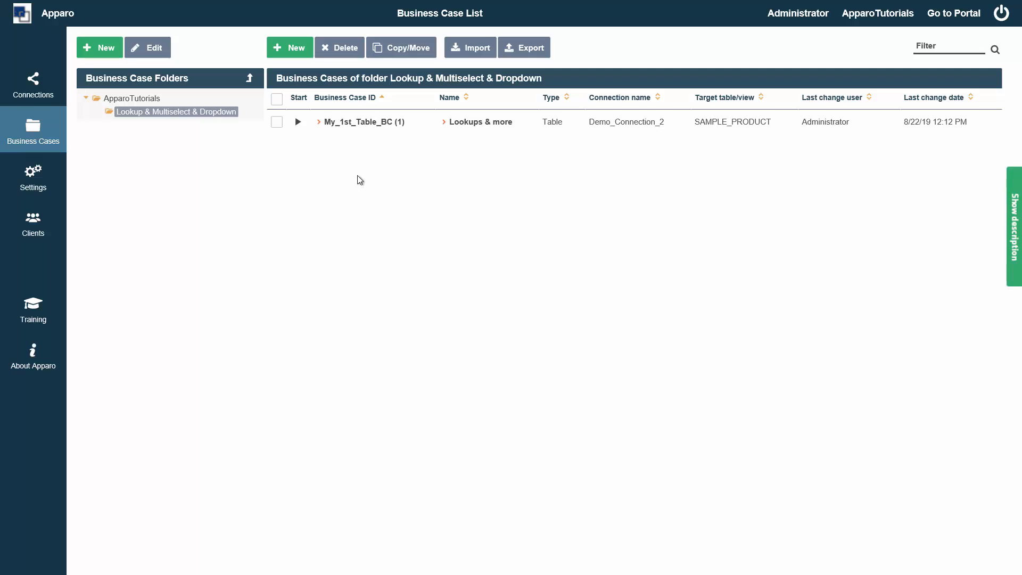
Open and run the business case My_1st_Table_BC (1), and filter its rows by the product lines Caps and Jackets.
left_click(349, 123)
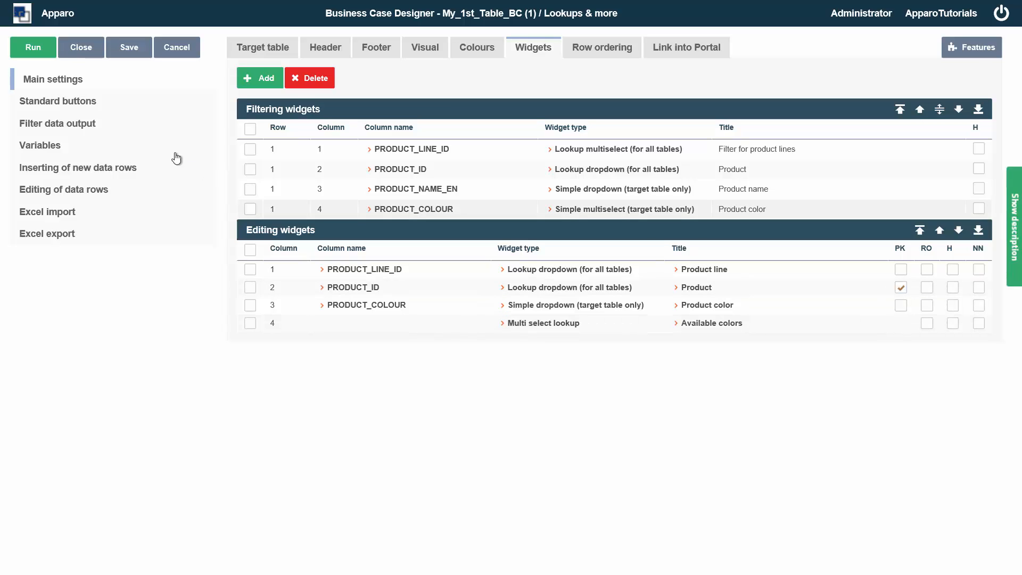
left_click(36, 52)
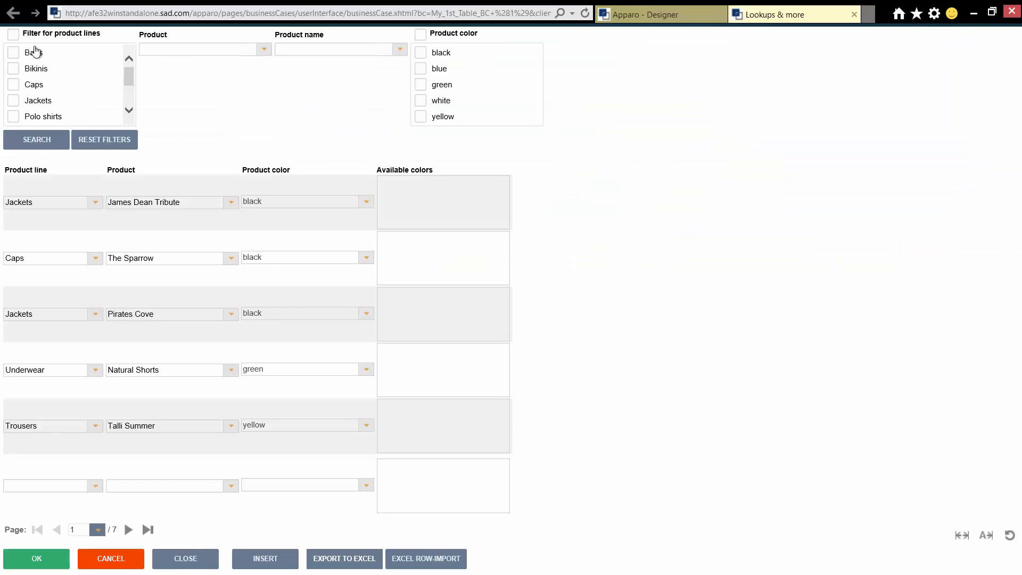
left_click(13, 85)
left_click(13, 101)
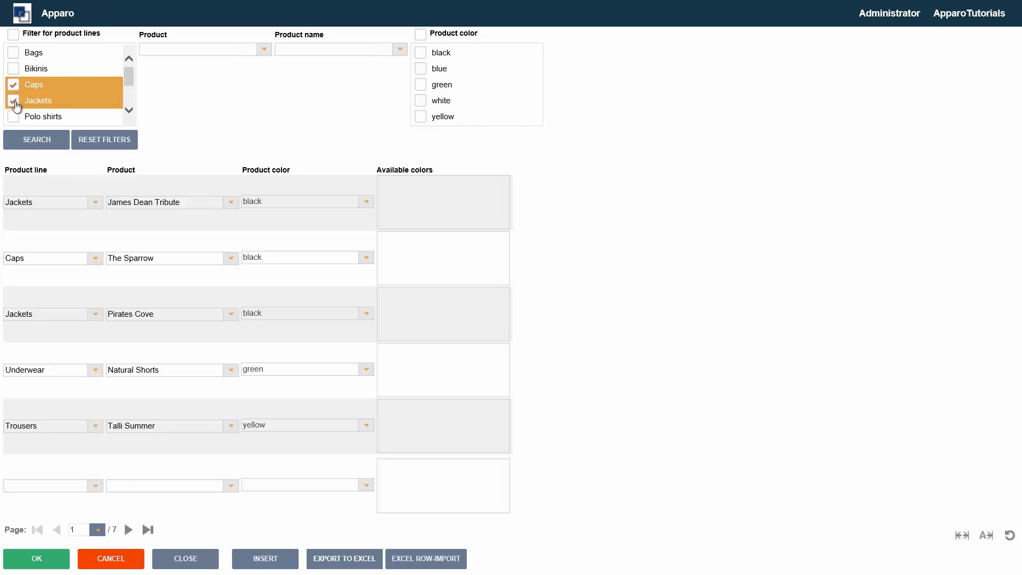
left_click(24, 142)
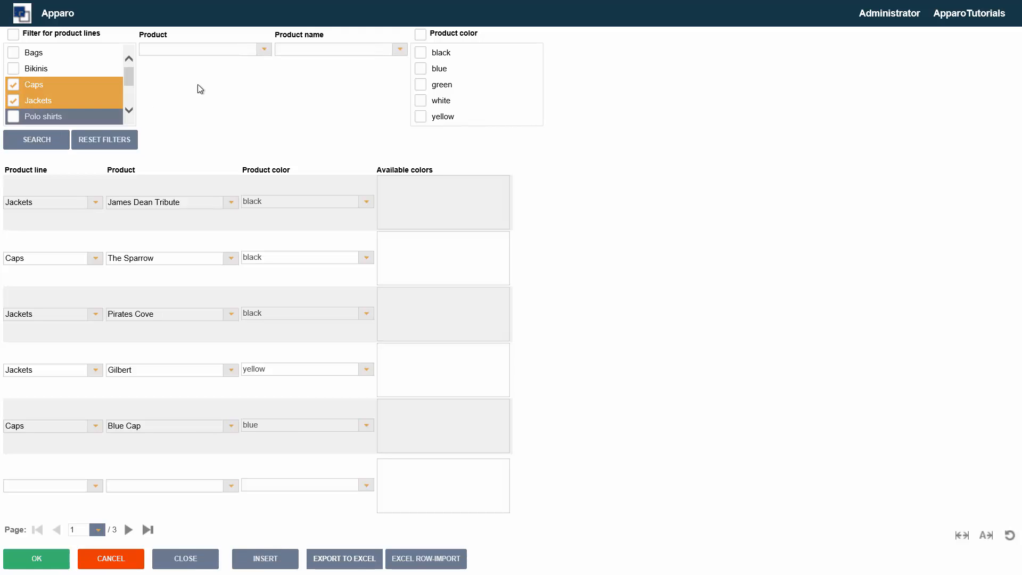
Try the filters with product Bino Man and product color blue, and cancel out of the running business case.
left_click(262, 50)
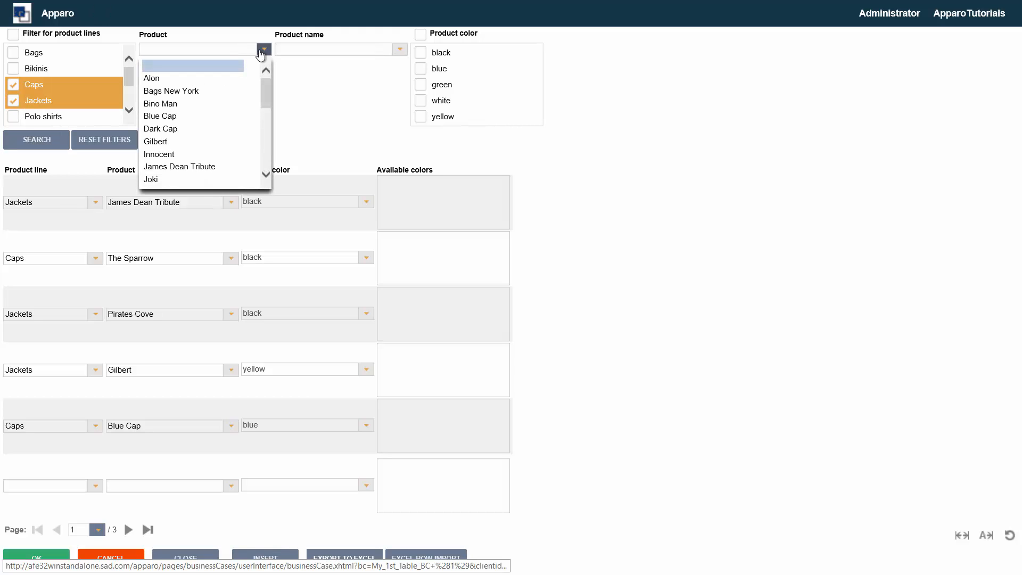
left_click(212, 104)
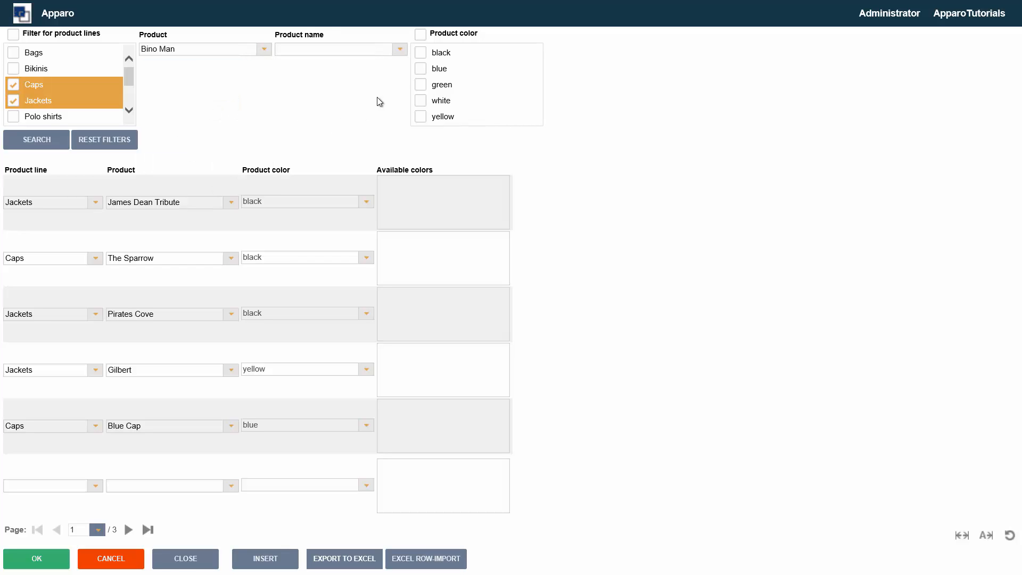
left_click(398, 52)
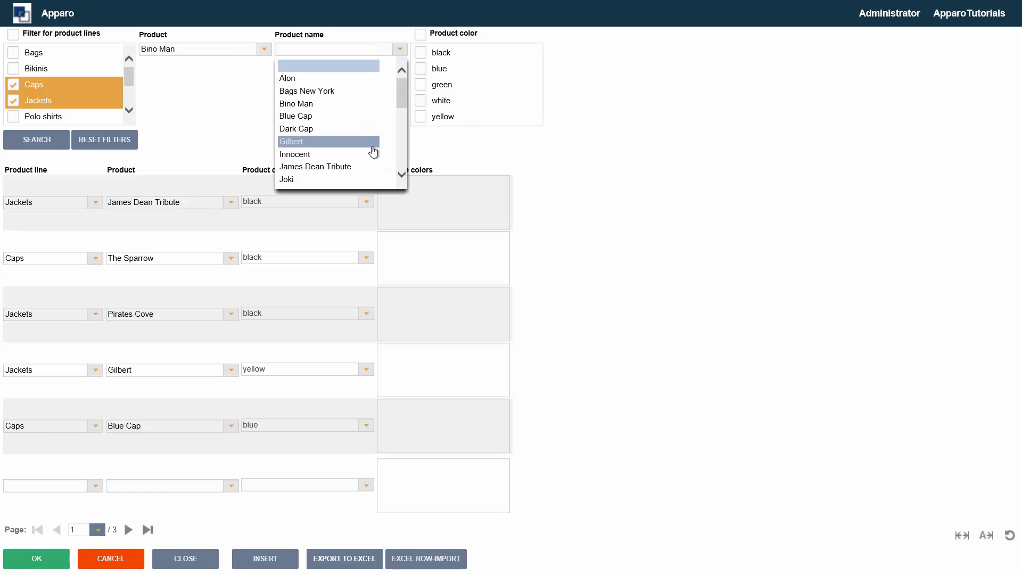
left_click(420, 71)
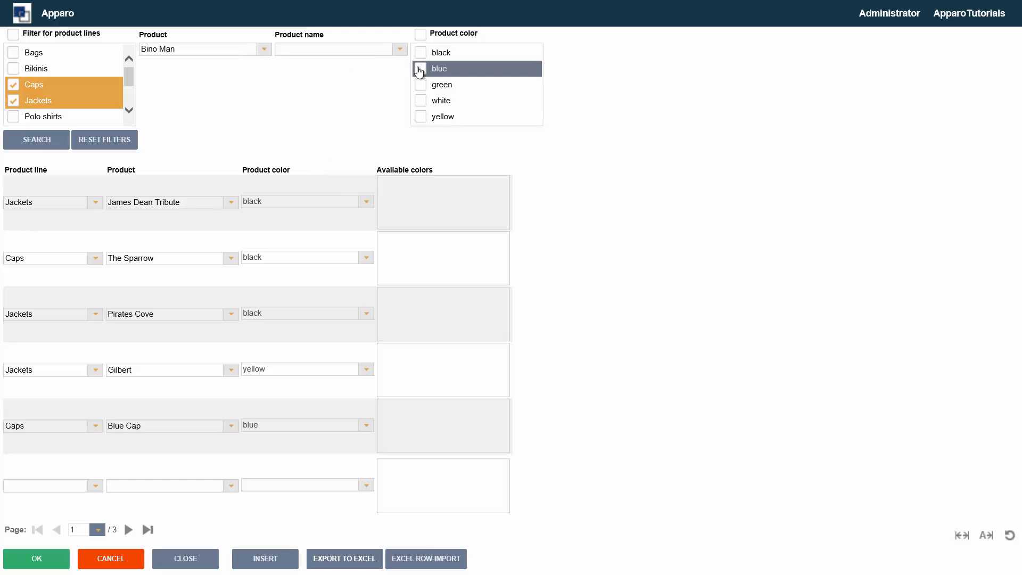
left_click(420, 71)
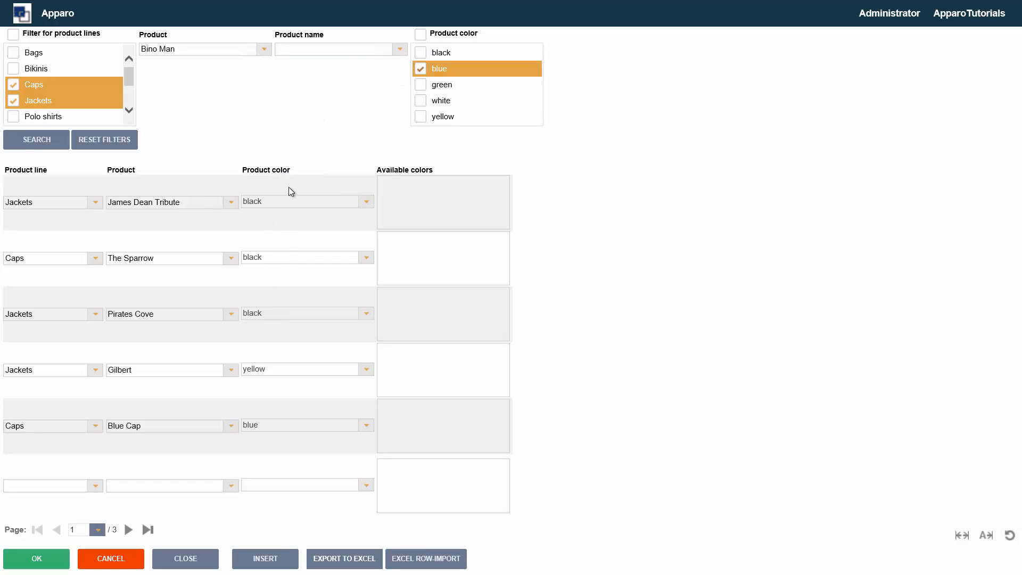
left_click(118, 559)
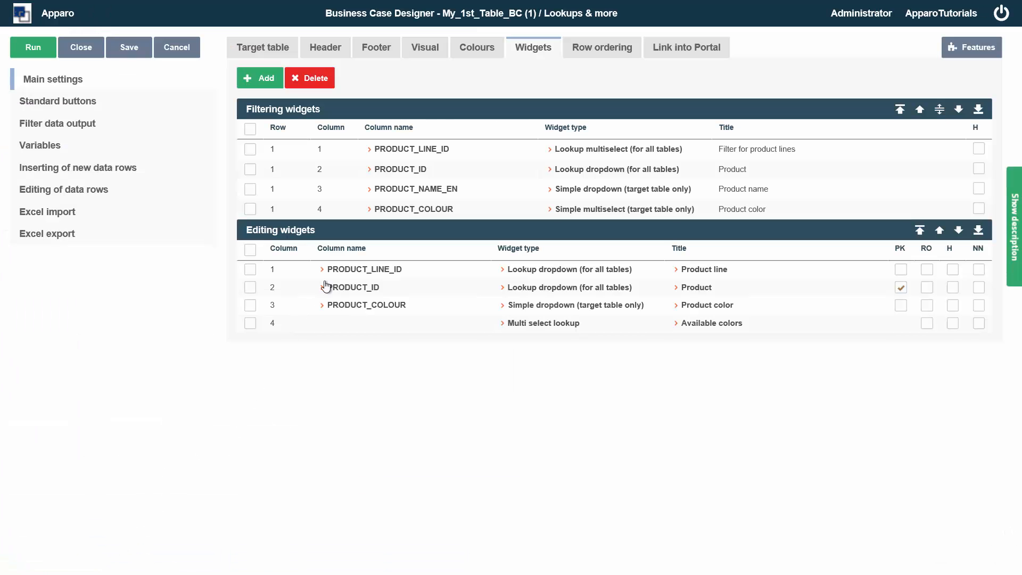
Open the mapping settings of the PRODUCT_LINE_ID filter widget and examine the internal variables offered for its default value.
left_click(394, 149)
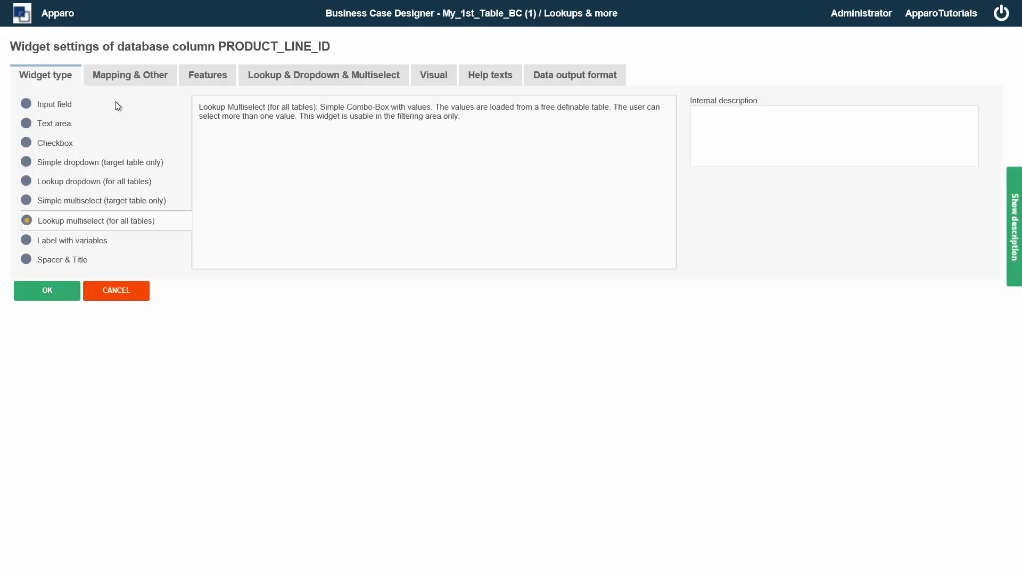
left_click(127, 85)
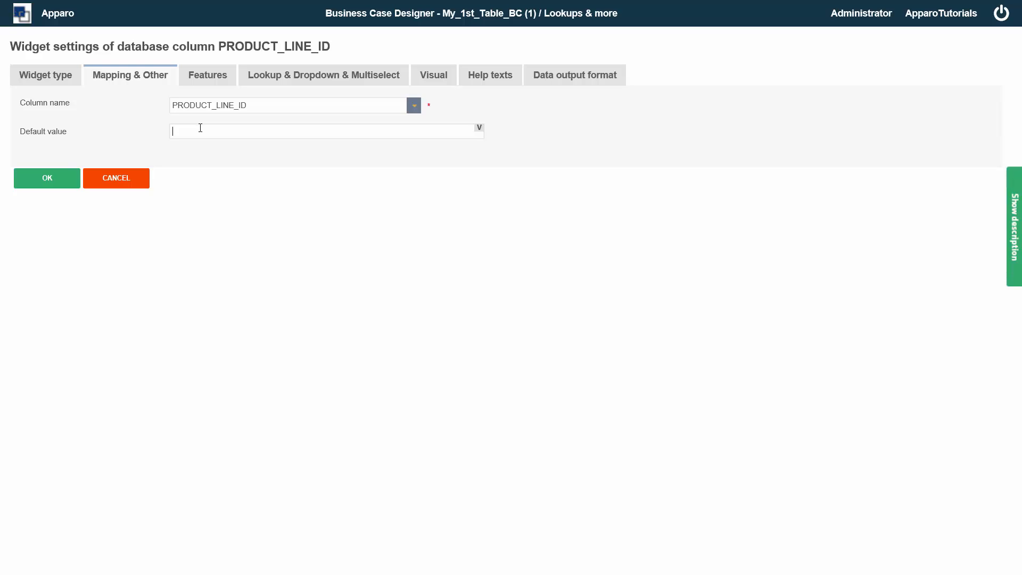
left_click(481, 130)
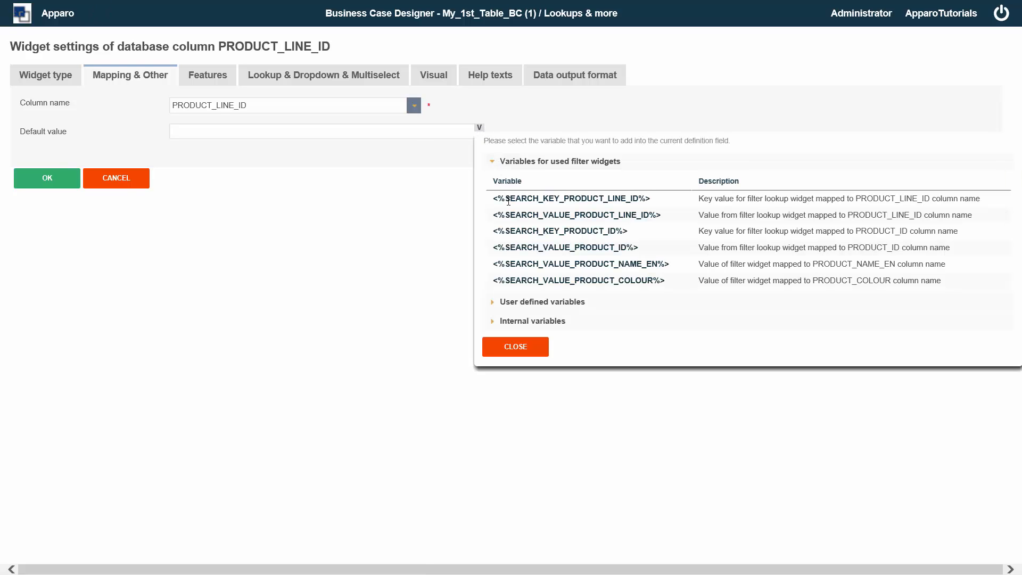
left_click(512, 304)
left_click(516, 241)
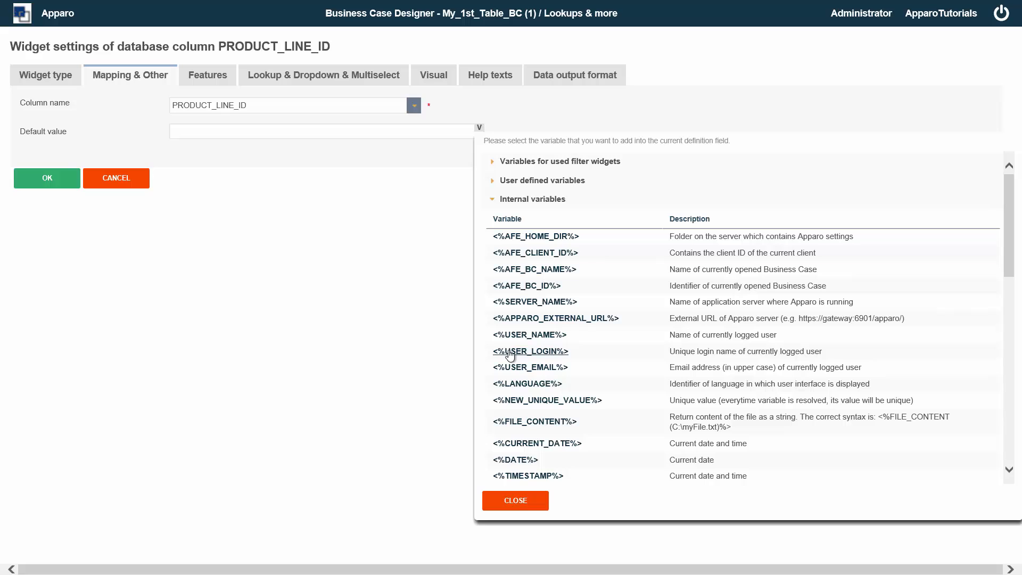
Set the default value of the PRODUCT_LINE_ID filter widget to "USE LABELS: Caps, Trousers" and show the description.
left_click(203, 137)
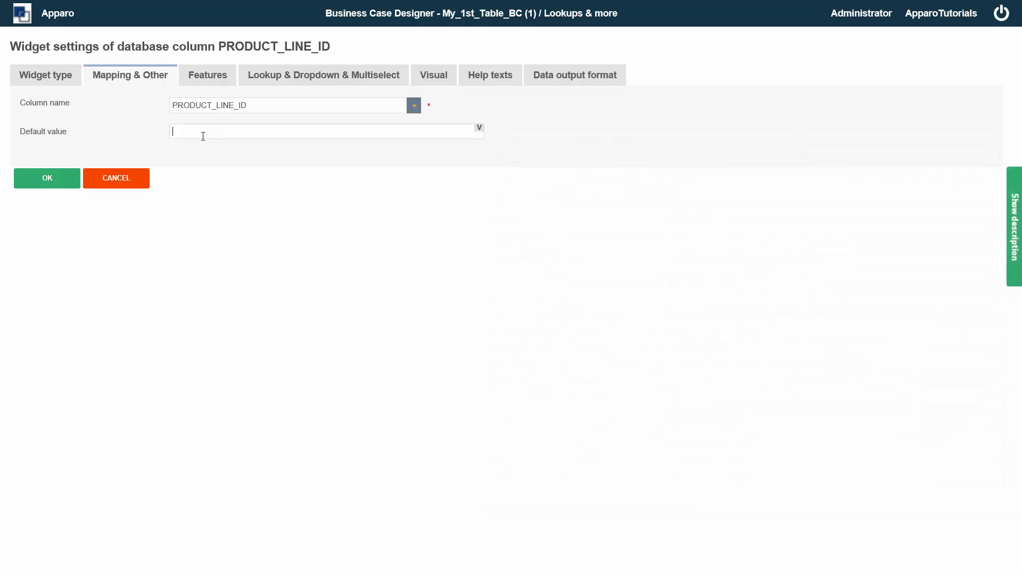
type("1,2,3")
key("ctrl+a")
type("USE LABELS: Caps, Trousers")
left_click(1015, 232)
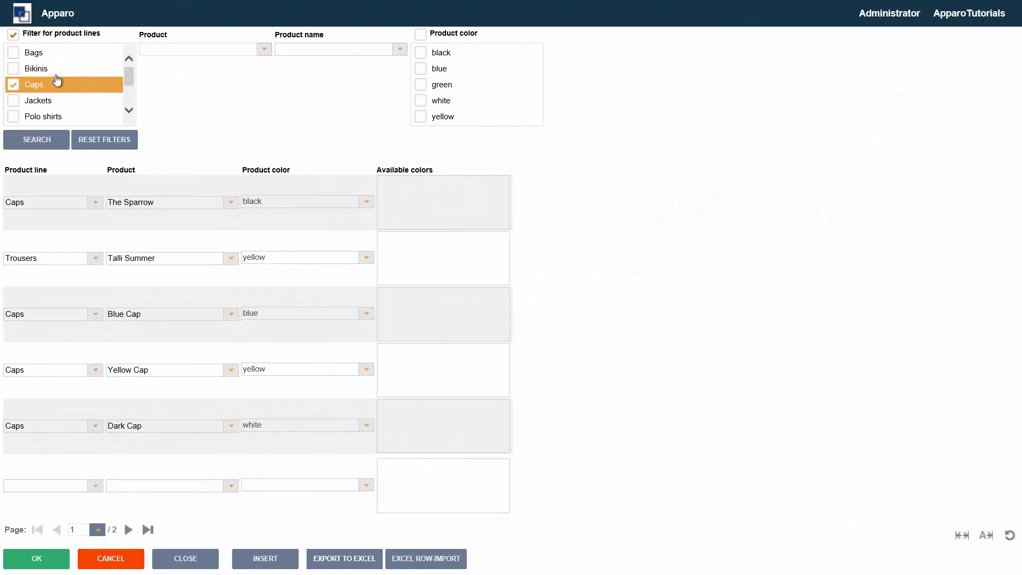
Search the running business case for the product lines Bags and Bikinis instead of Caps, and reset the filters.
scroll(57, 80, "down", 3)
scroll(60, 111, "up", 2)
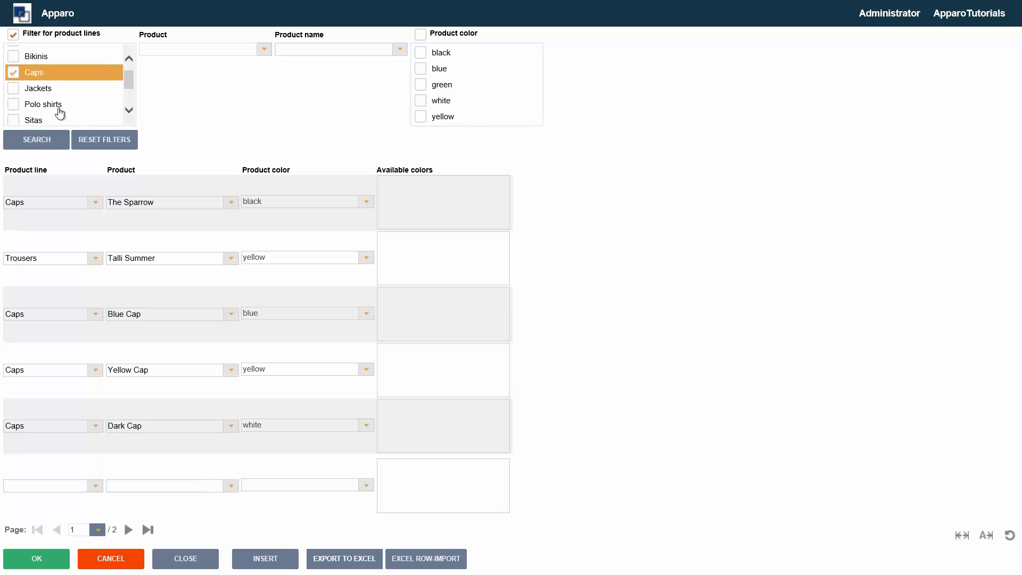
scroll(60, 113, "up", 1)
left_click(12, 85)
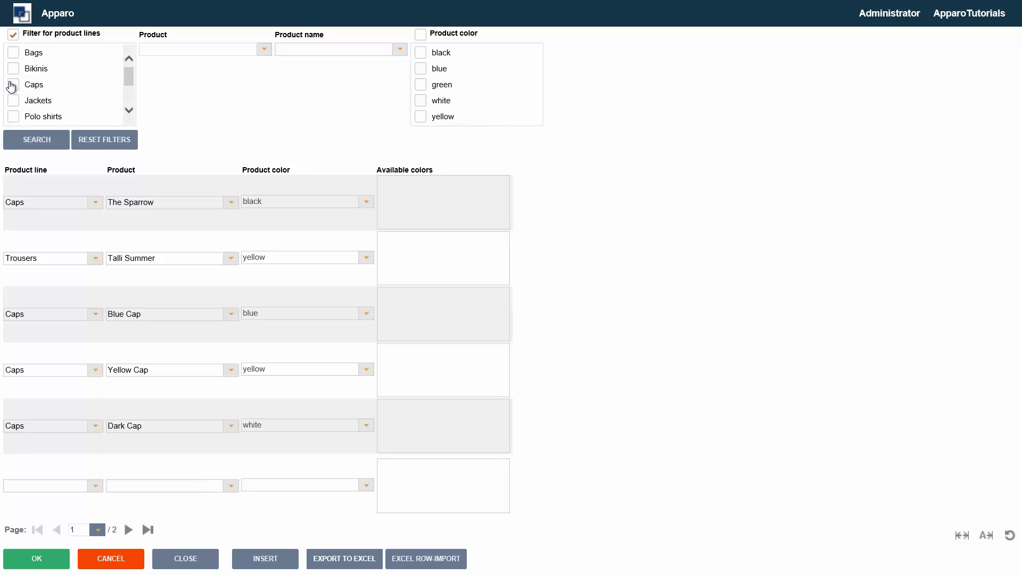
left_click(13, 69)
left_click(13, 54)
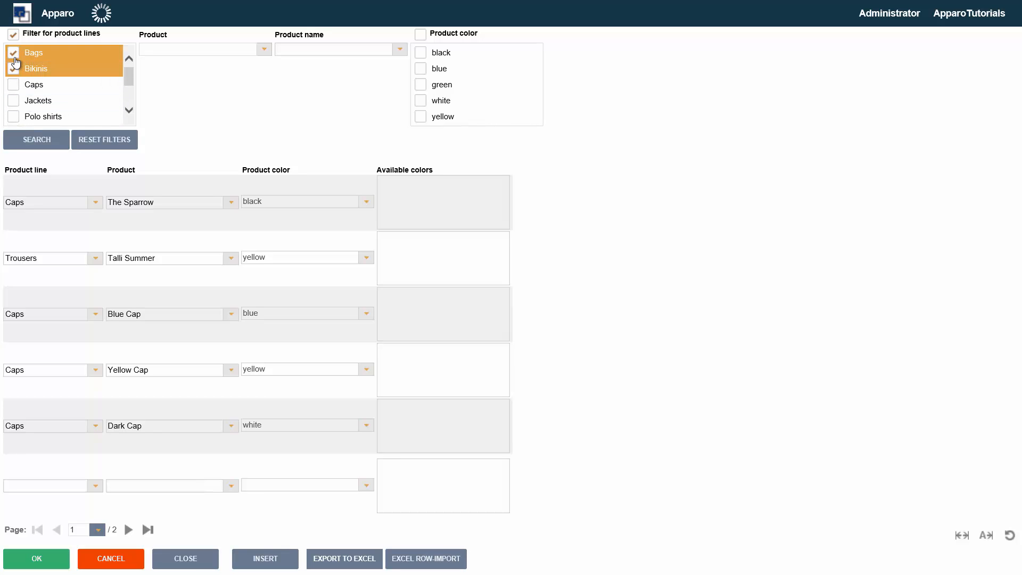
left_click(42, 139)
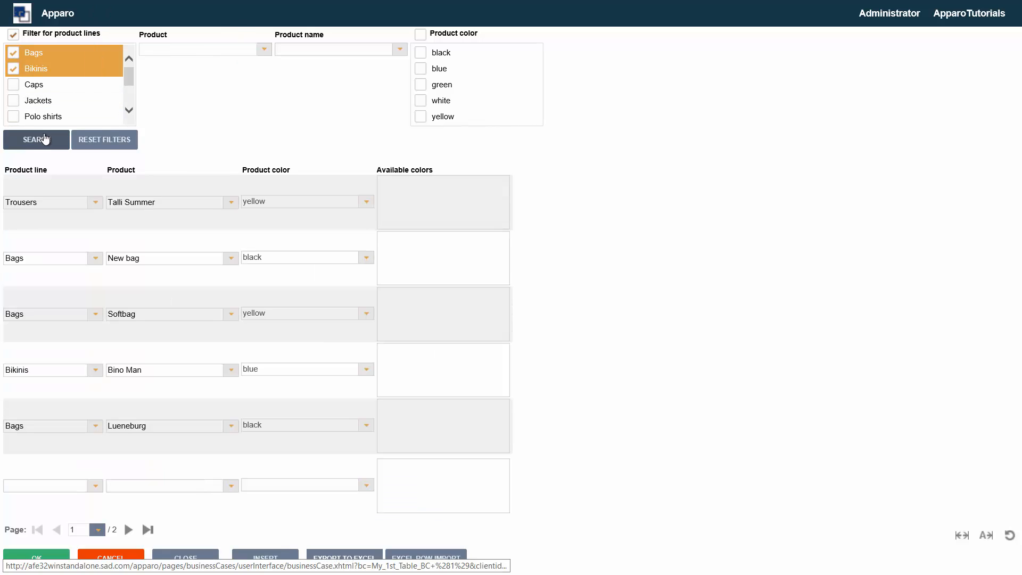
left_click(94, 140)
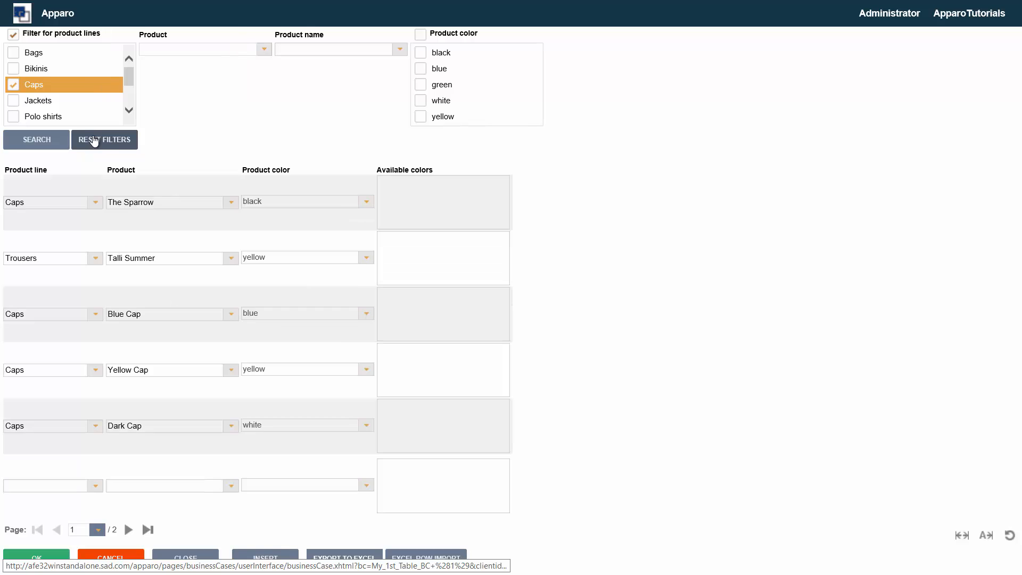
scroll(64, 95, "down", 2)
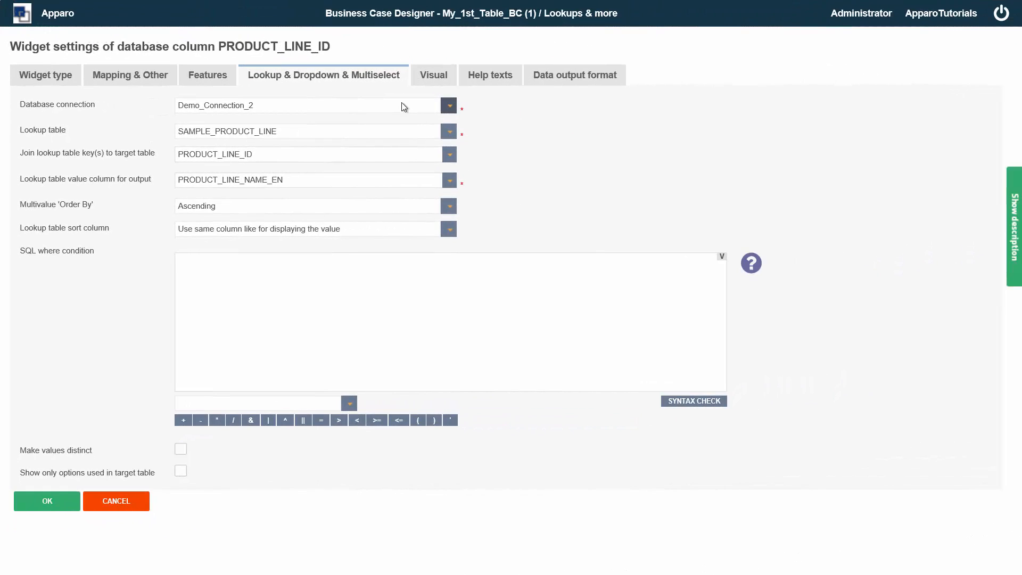
Examine the database connections and lookup tables available to the PRODUCT_LINE_ID lookup widget.
left_click(449, 108)
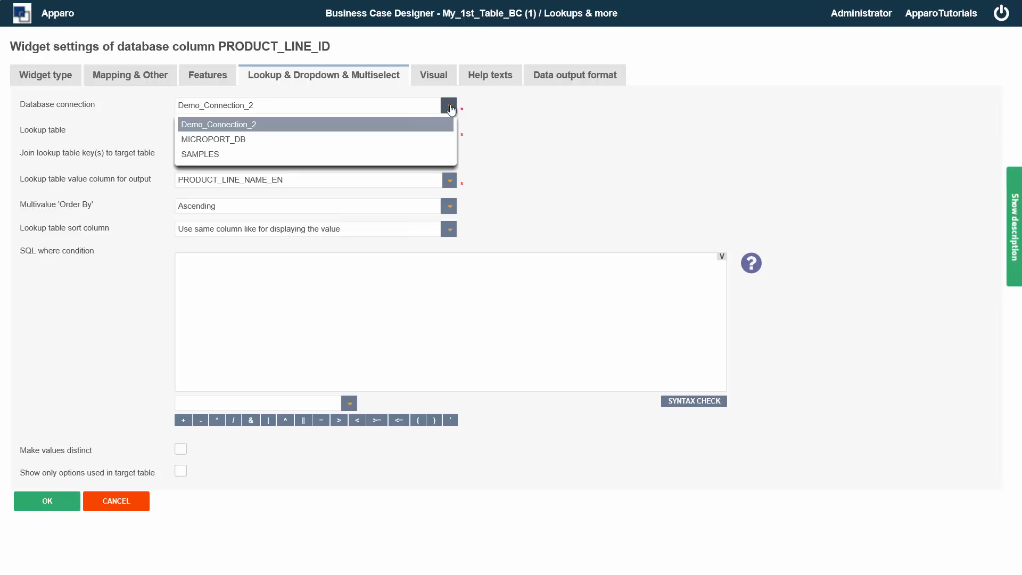
left_click(450, 109)
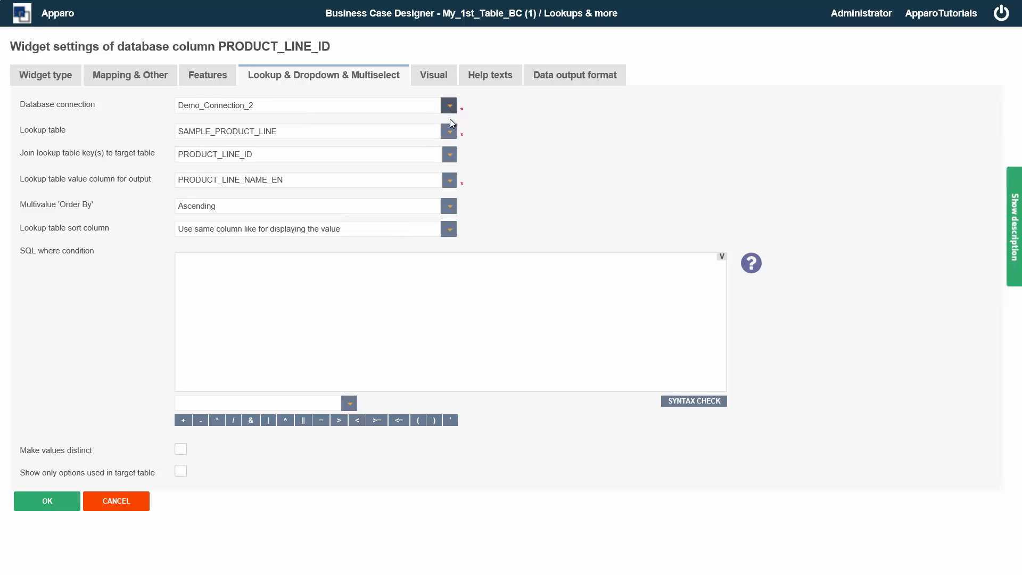
left_click(447, 136)
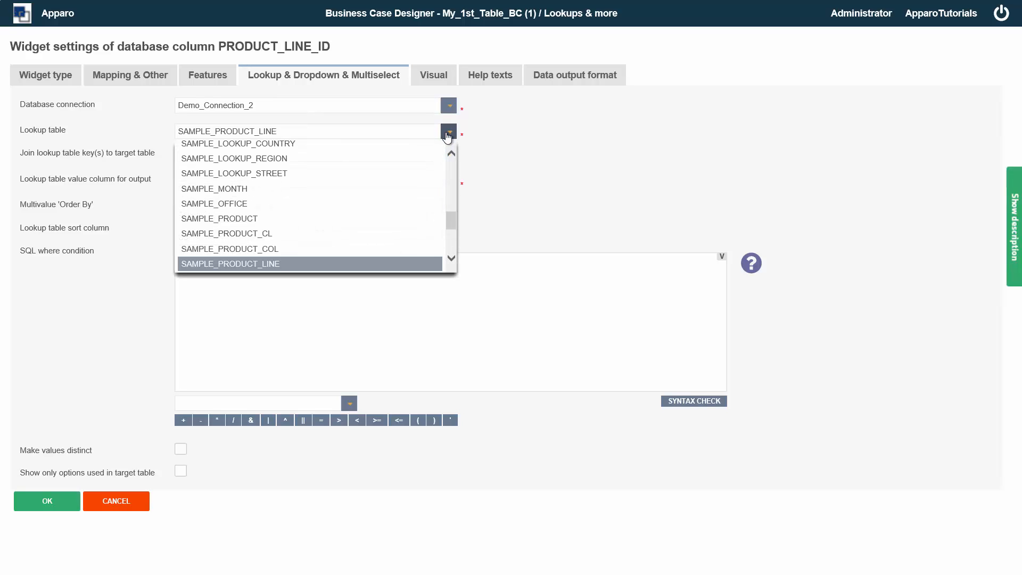
left_click(448, 137)
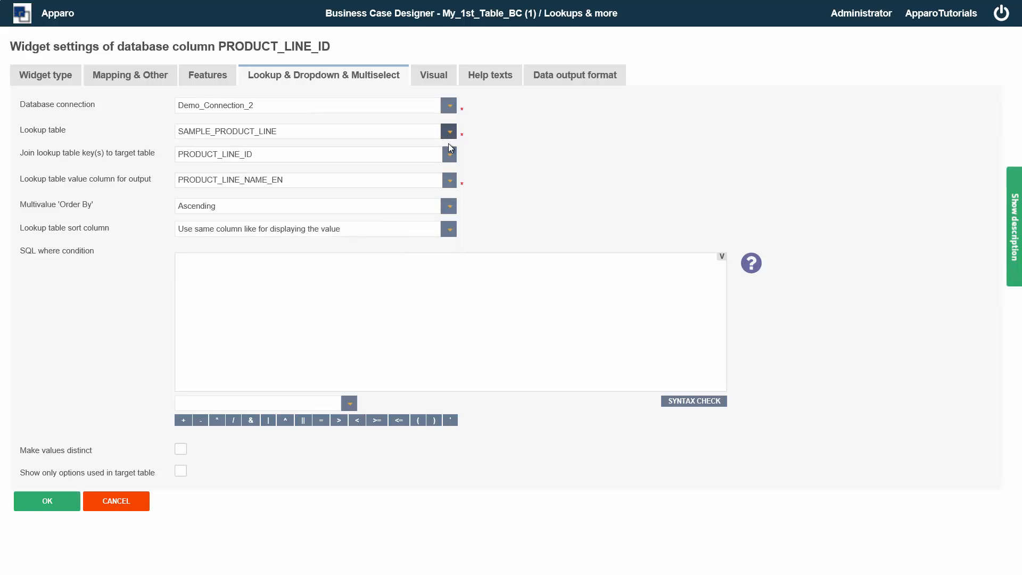
Set the lookup table value column for output to PRODUCT_LINE_NAME_<%LANGUAGE%> and check the Multivalue 'Order By' options.
left_click(450, 181)
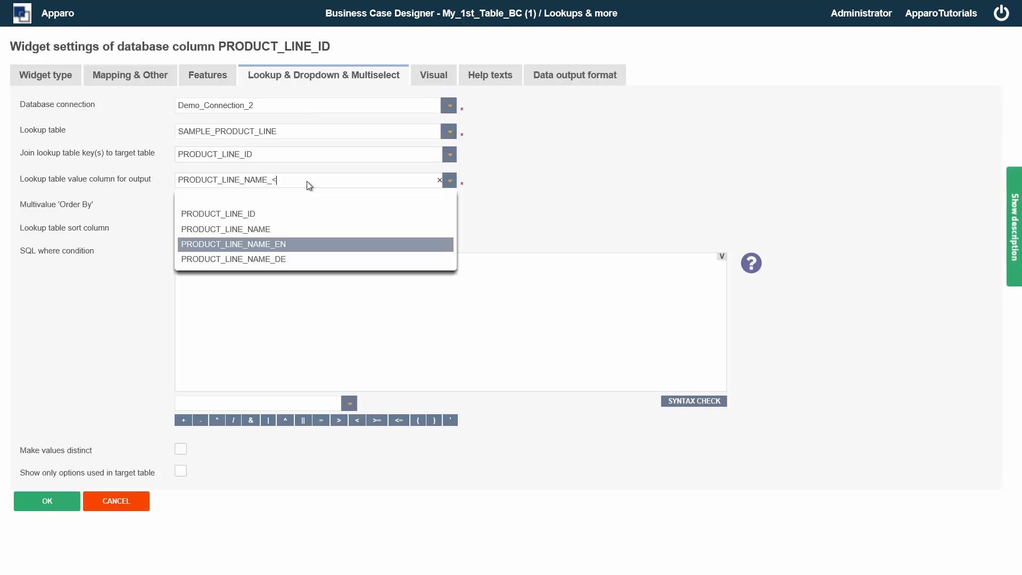
type("%LANGUAGE%>")
left_click(444, 200)
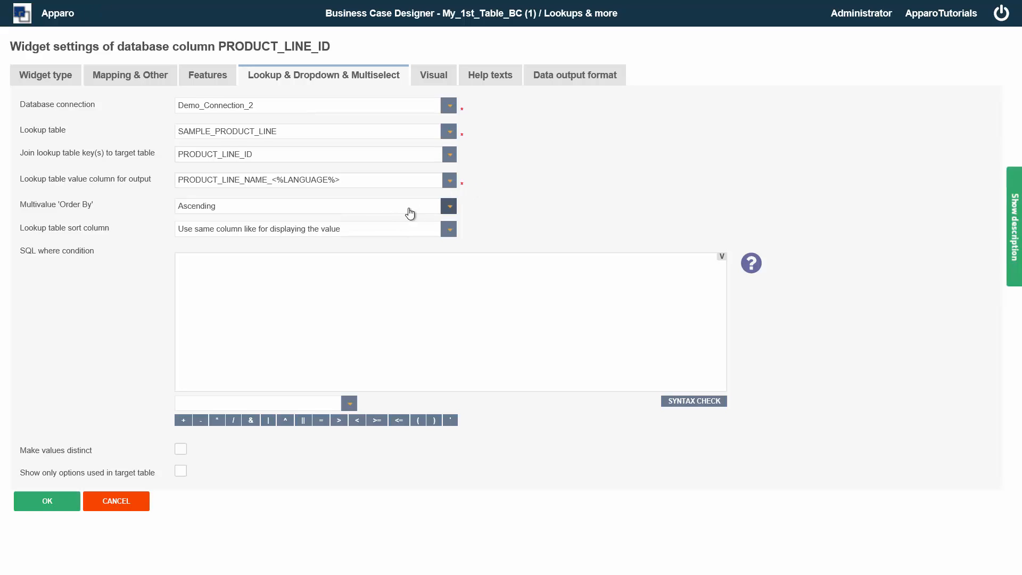
left_click(446, 209)
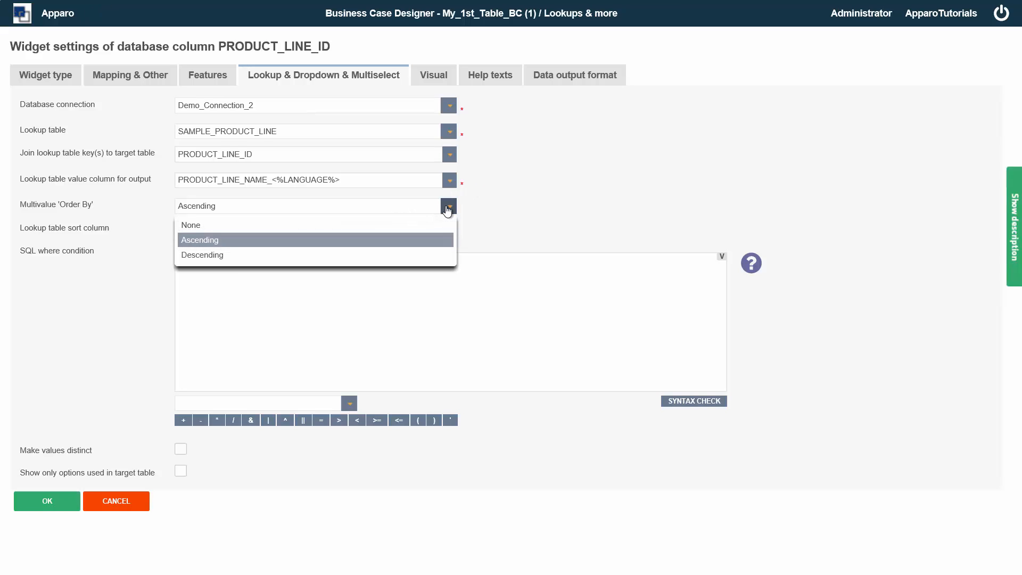
left_click(447, 211)
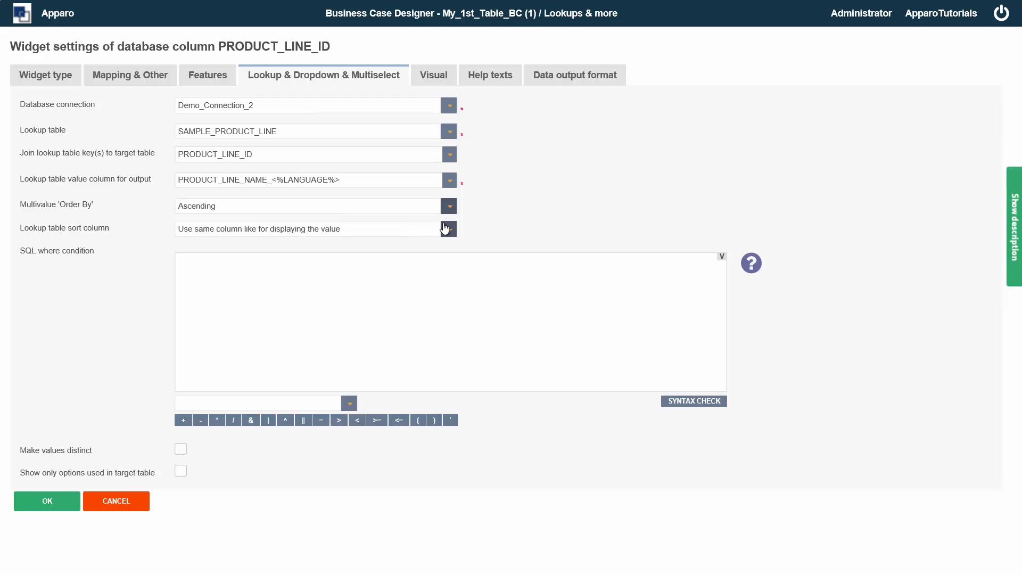
Check the lookup table sort column options and visual settings of the PRODUCT_LINE_ID widget, and accept its settings.
left_click(446, 228)
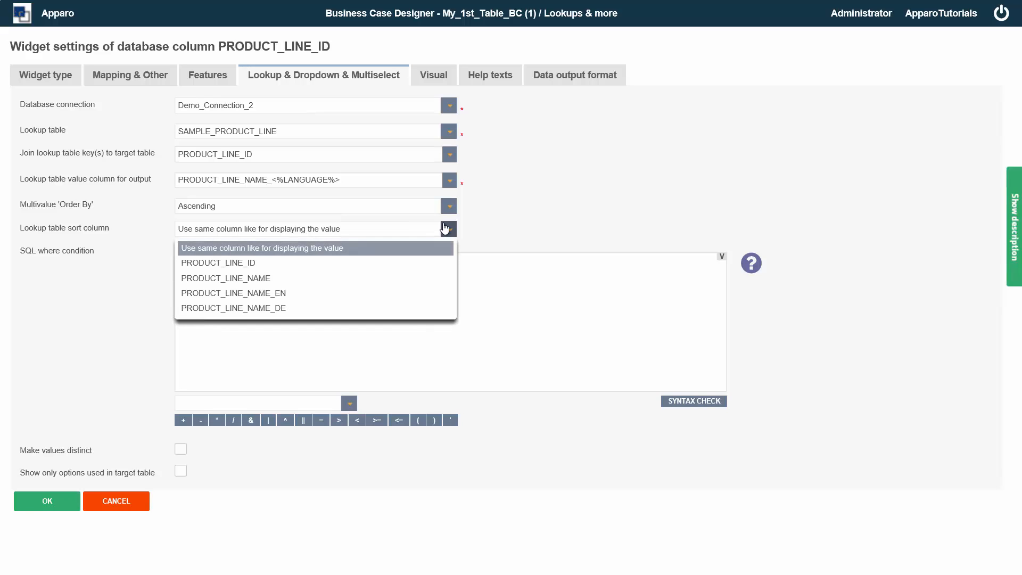
left_click(445, 227)
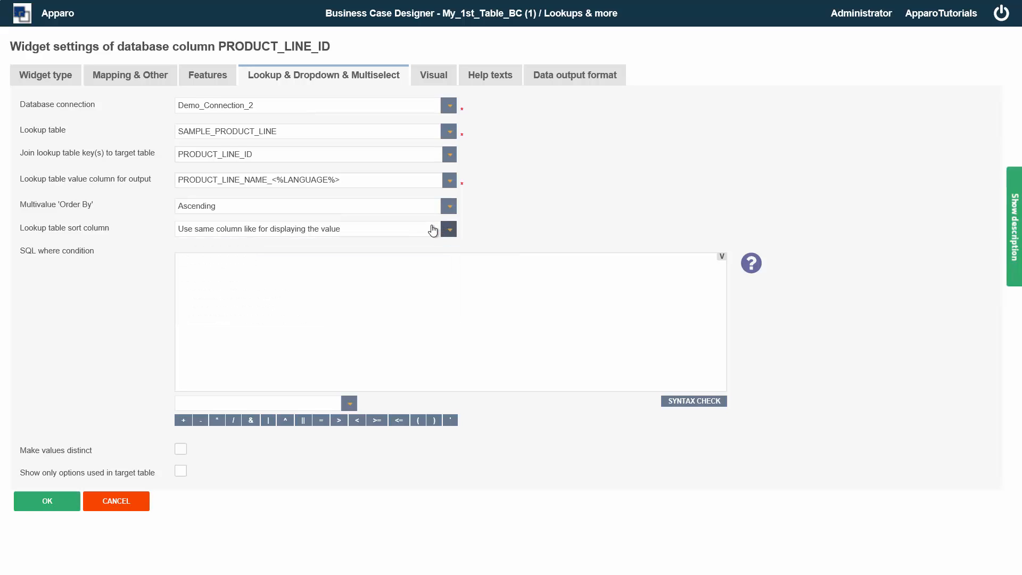
left_click(241, 279)
left_click(440, 81)
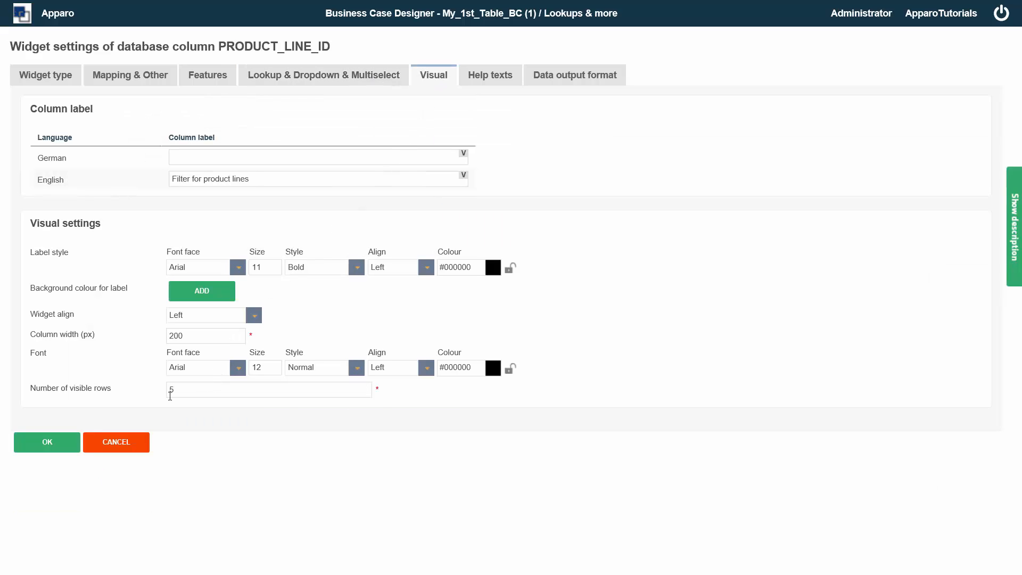
left_click(74, 450)
left_click(74, 450)
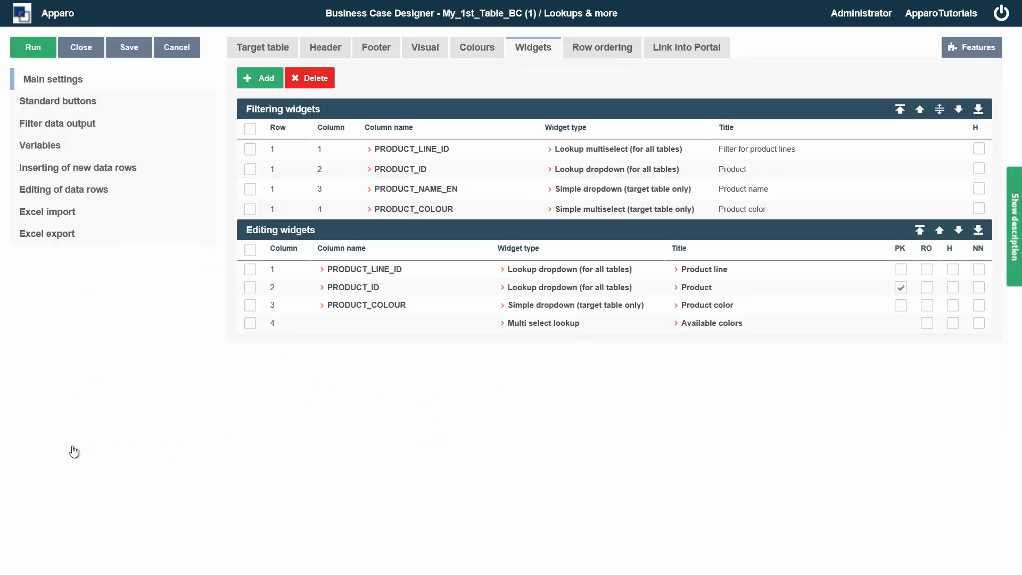
Open the settings of the PRODUCT_ID filtering widget and review the operators available in its mapping.
left_click(417, 173)
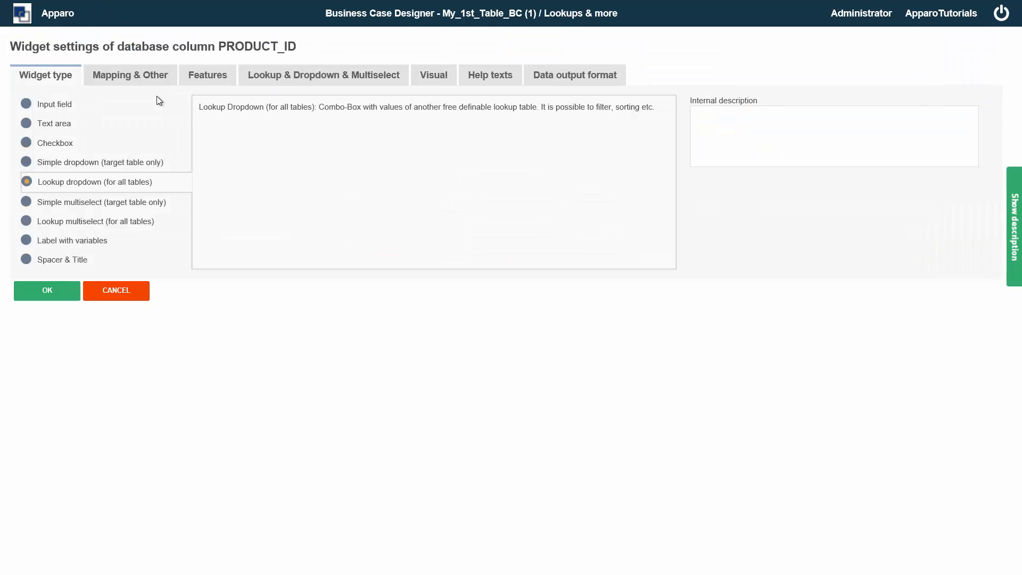
left_click(147, 83)
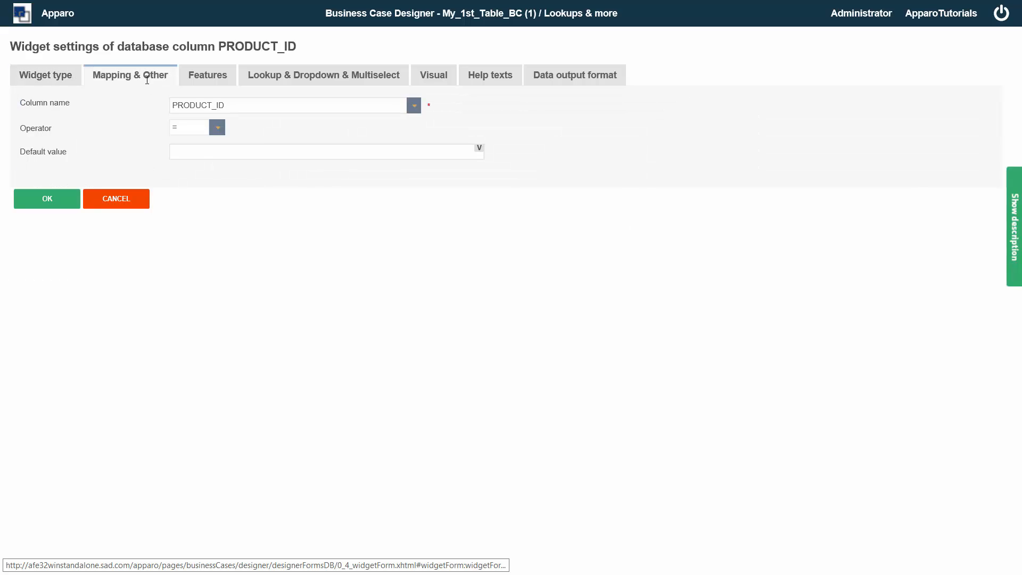
left_click(217, 130)
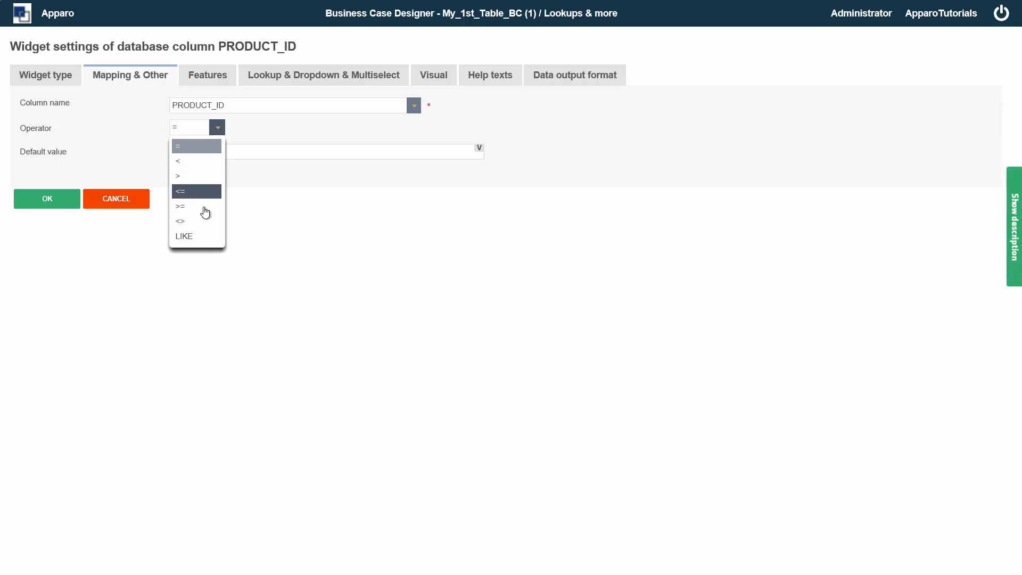
left_click(218, 130)
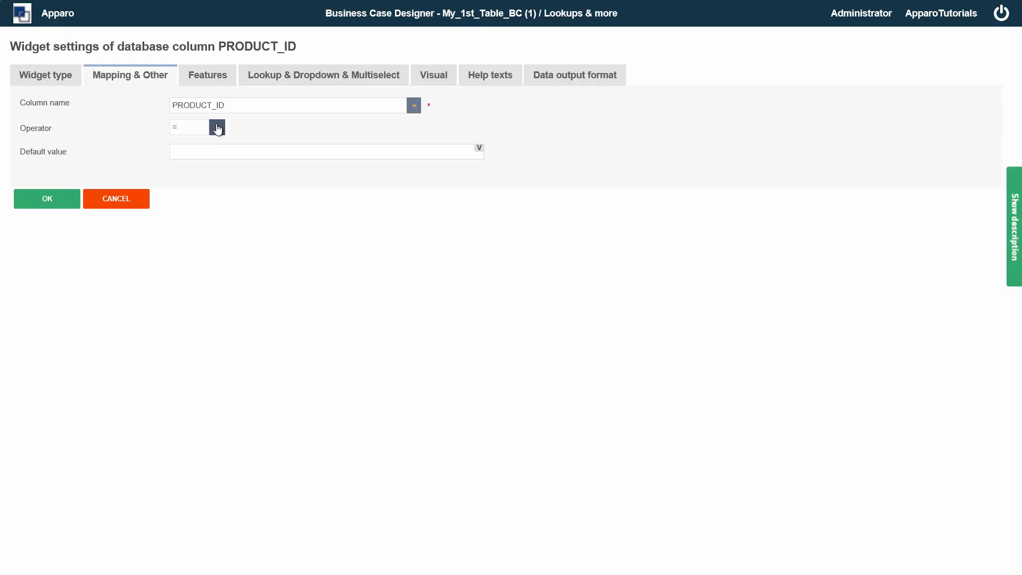
Examine the PRODUCT_ID lookup settings for a row-dependent operator column and the color operators in the product color lookup table.
left_click(310, 85)
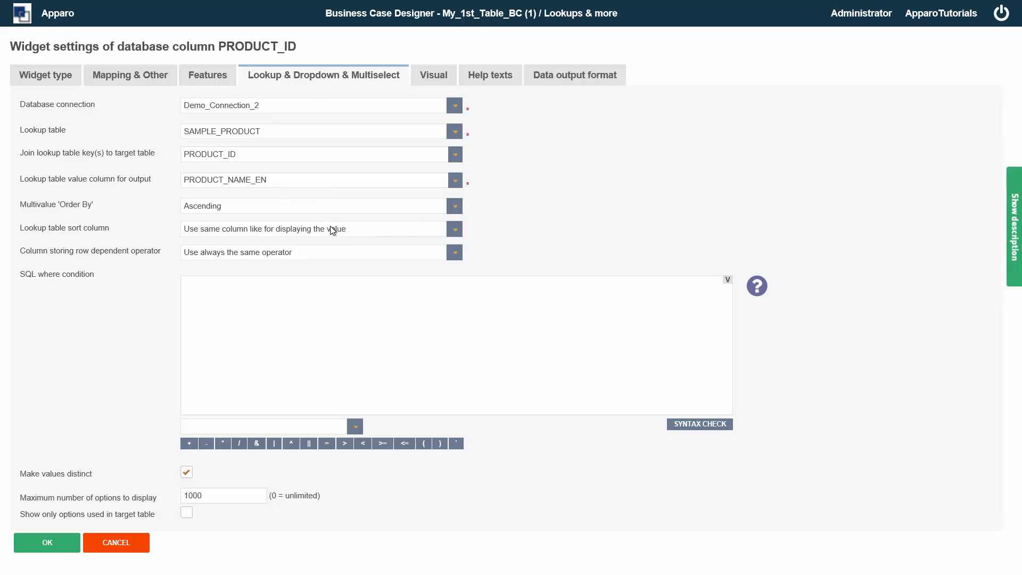
left_click(455, 254)
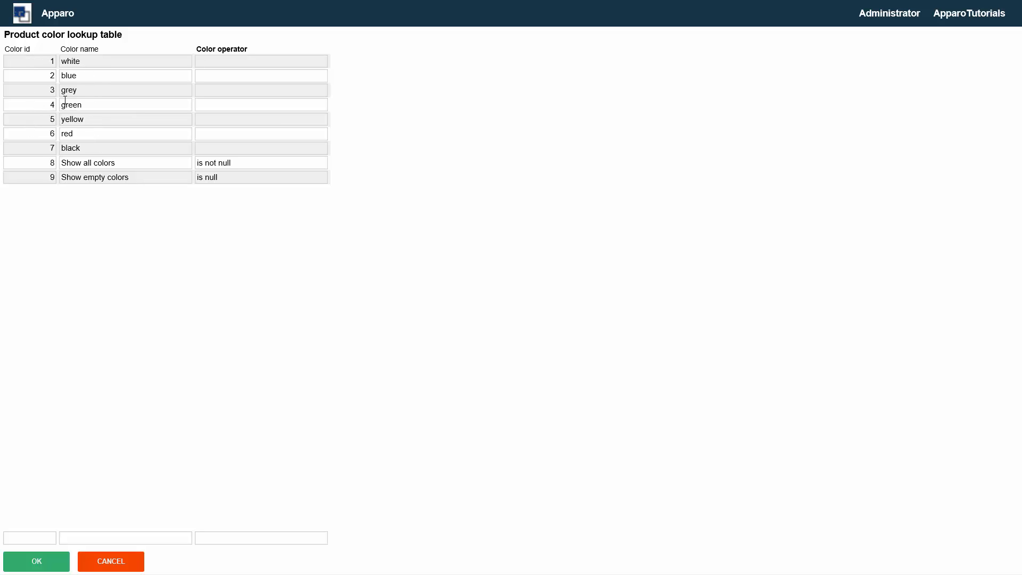
left_click(71, 61)
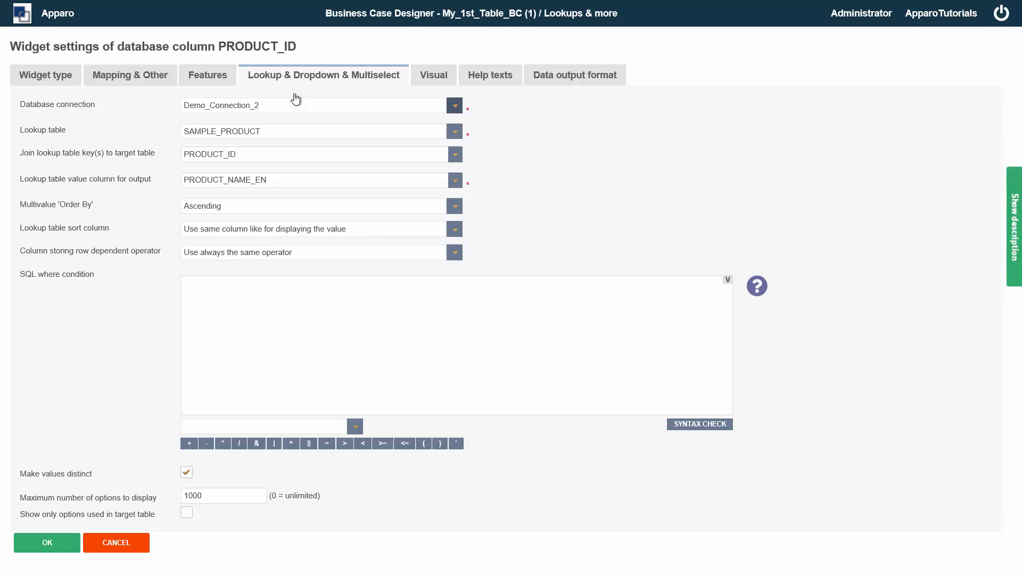
Let users enter into the PRODUCT_ID filtering widget for selecting a value, and disable automatic loading of lookup values at start.
left_click(212, 80)
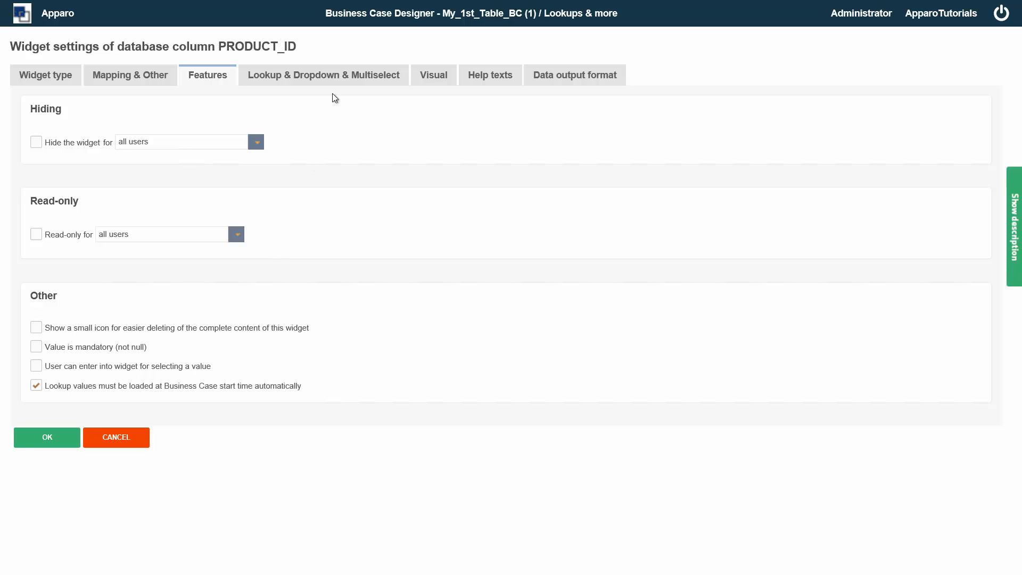
left_click(341, 82)
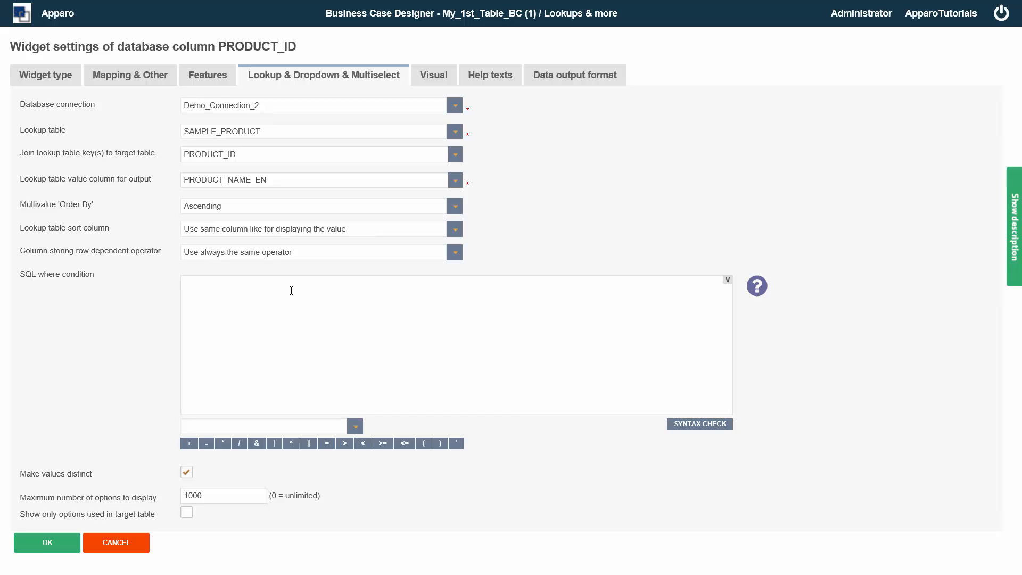
left_click(209, 76)
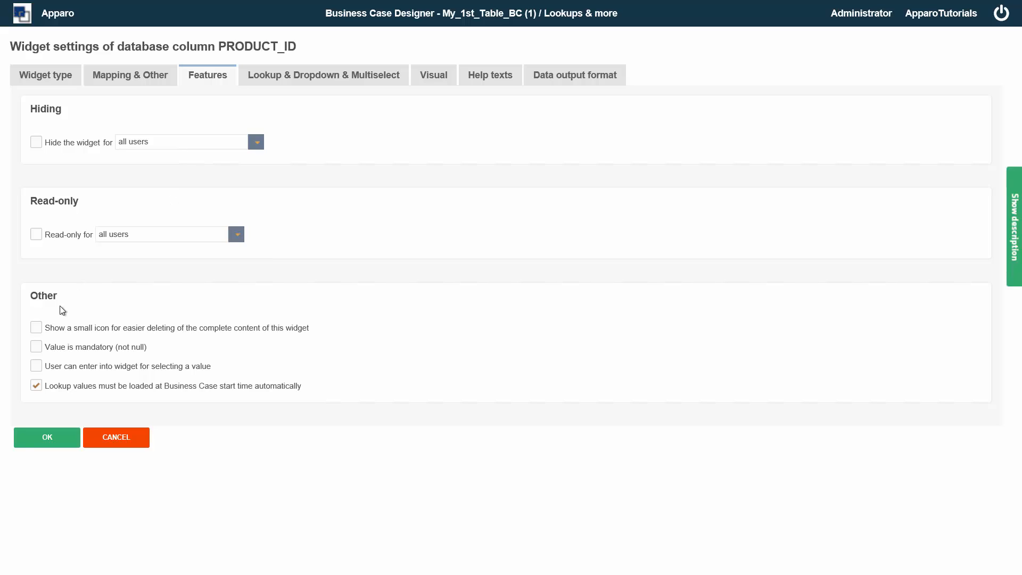
left_click(35, 388)
left_click(37, 367)
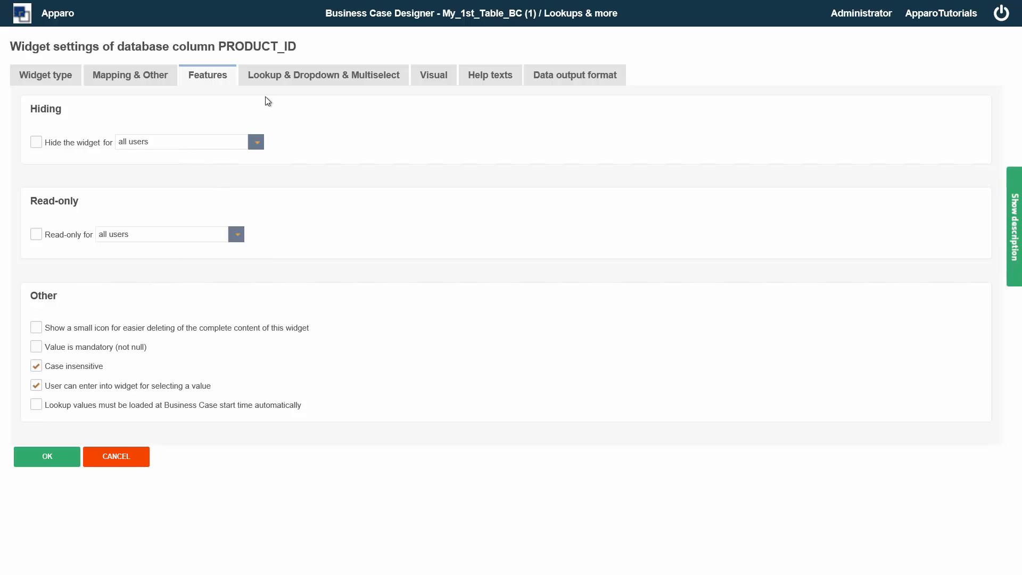
Set the minimum characters to show autocomplete to 1 for the PRODUCT_ID filtering widget and accept its settings.
left_click(291, 77)
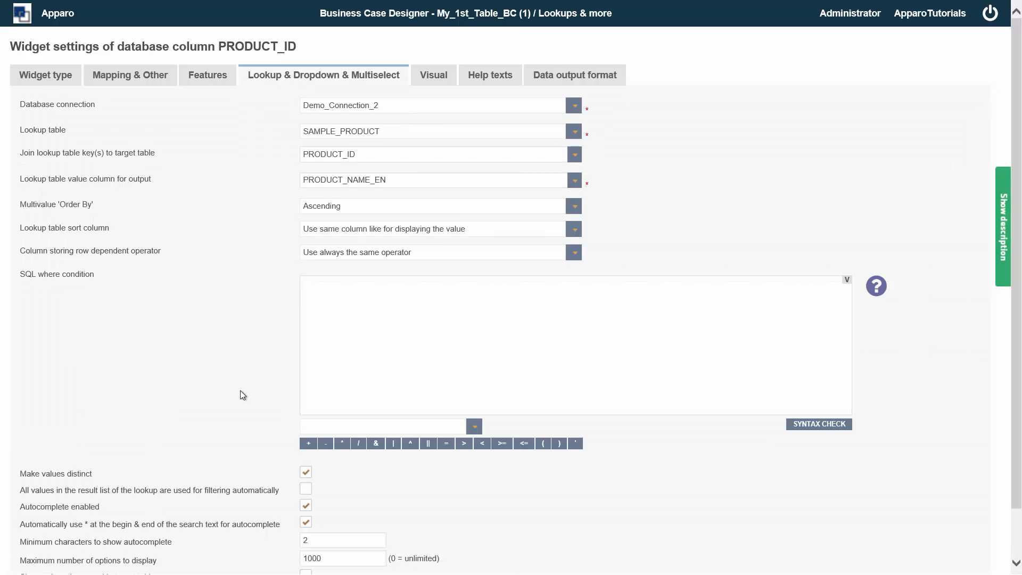
scroll(241, 391, "down", 1)
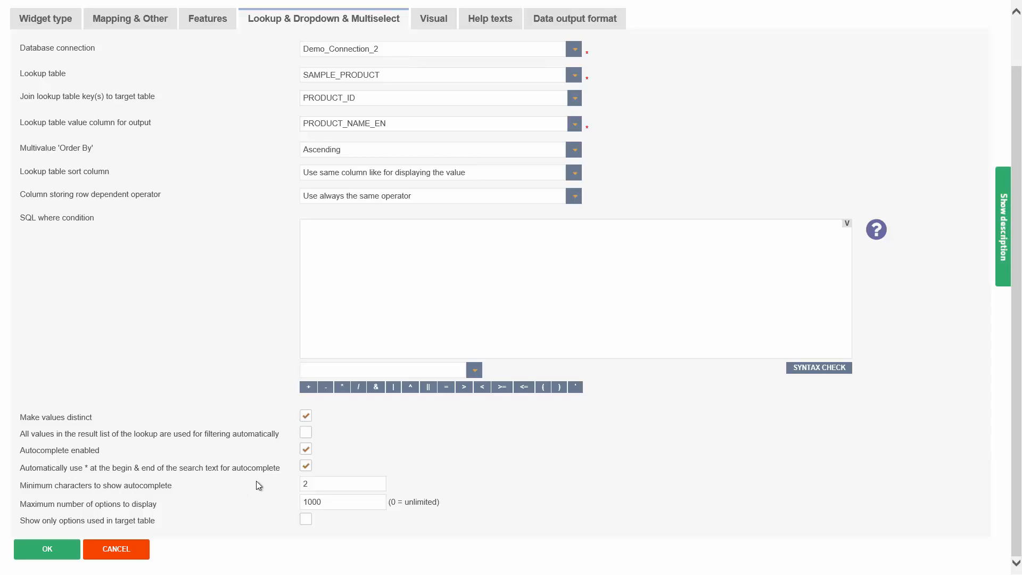
double_click(305, 485)
type("1")
left_click(263, 474)
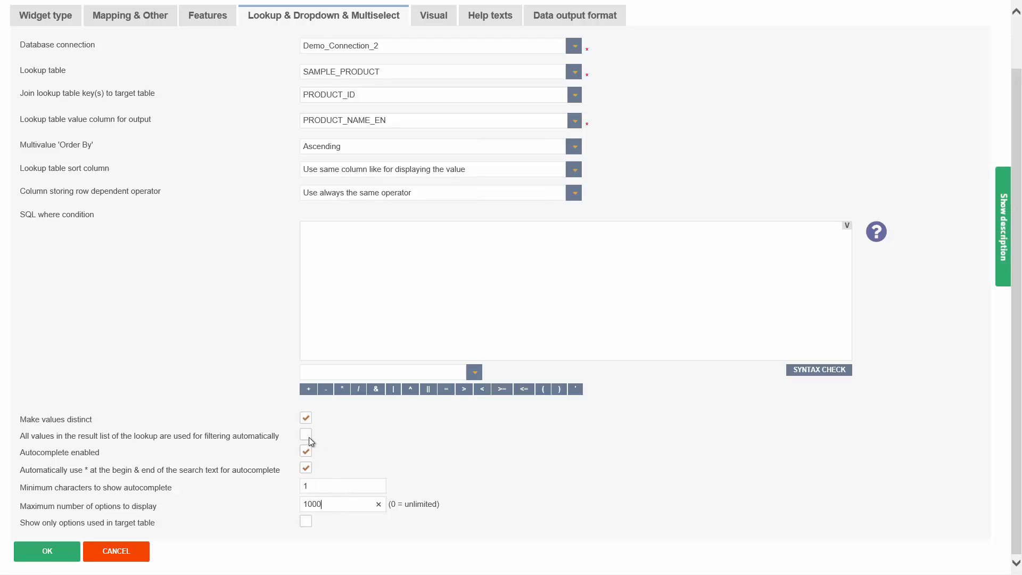
left_click(52, 553)
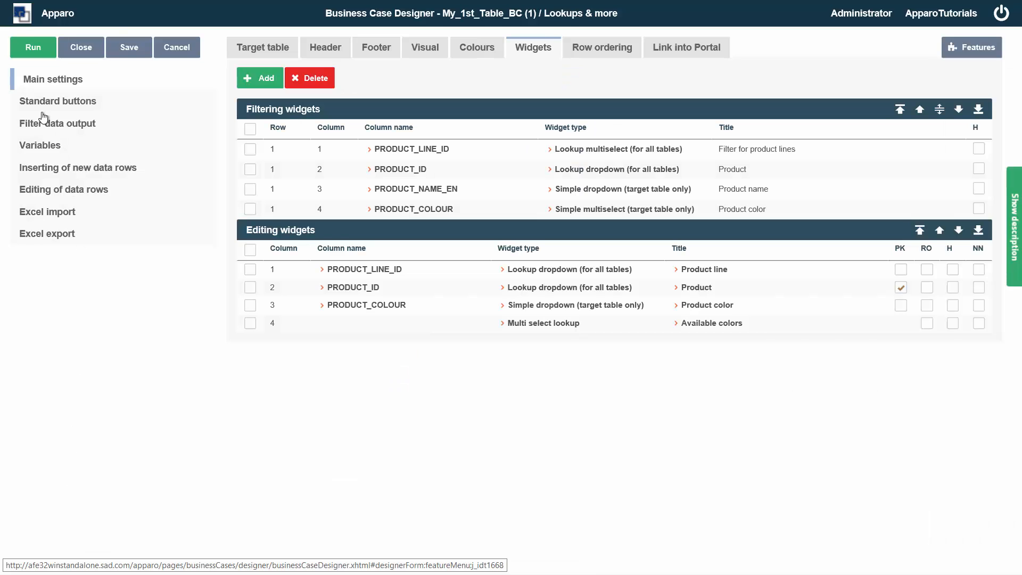
Run the business case and search with "ta" in the Product filter.
left_click(34, 55)
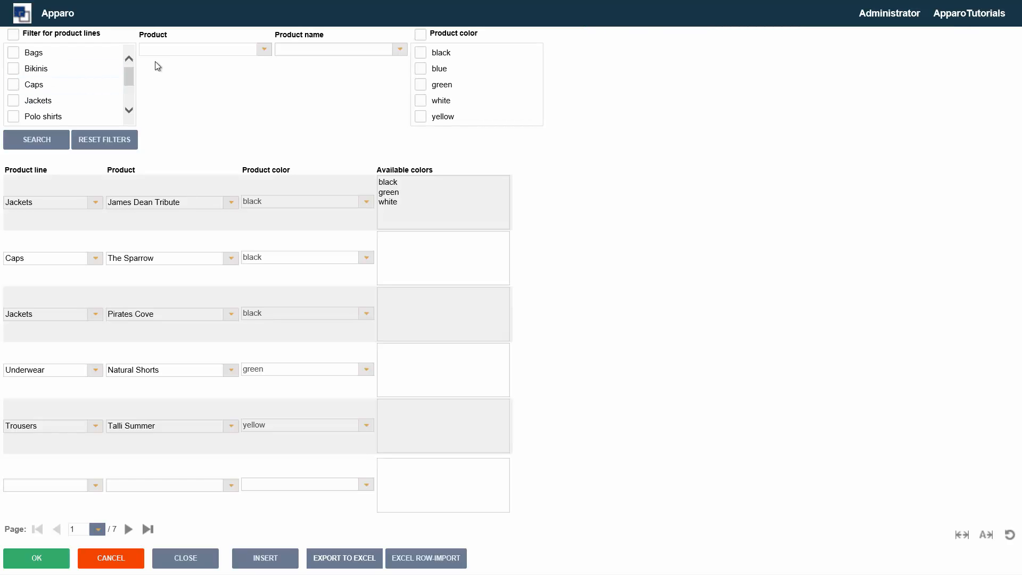
left_click(164, 51)
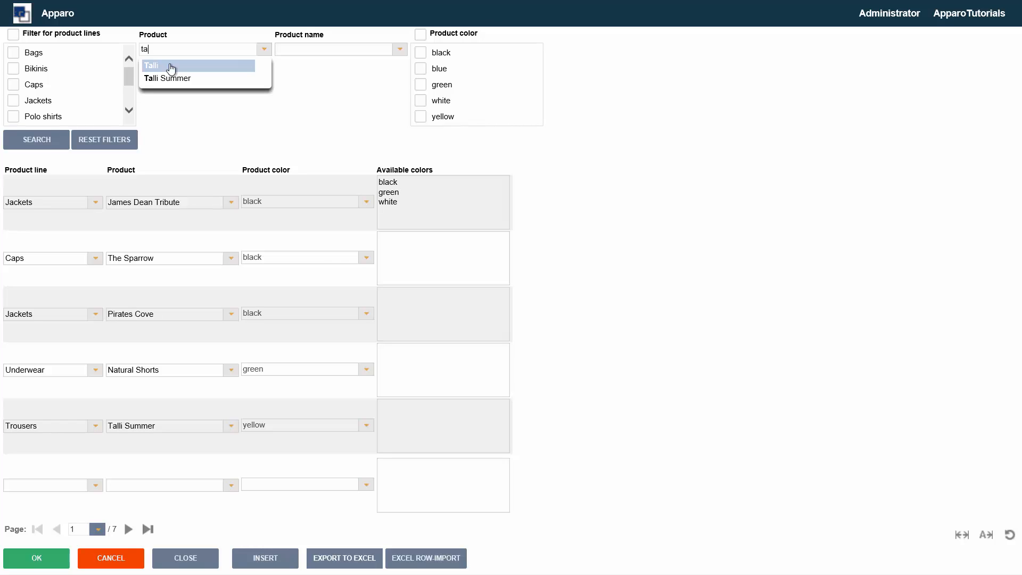
left_click(38, 140)
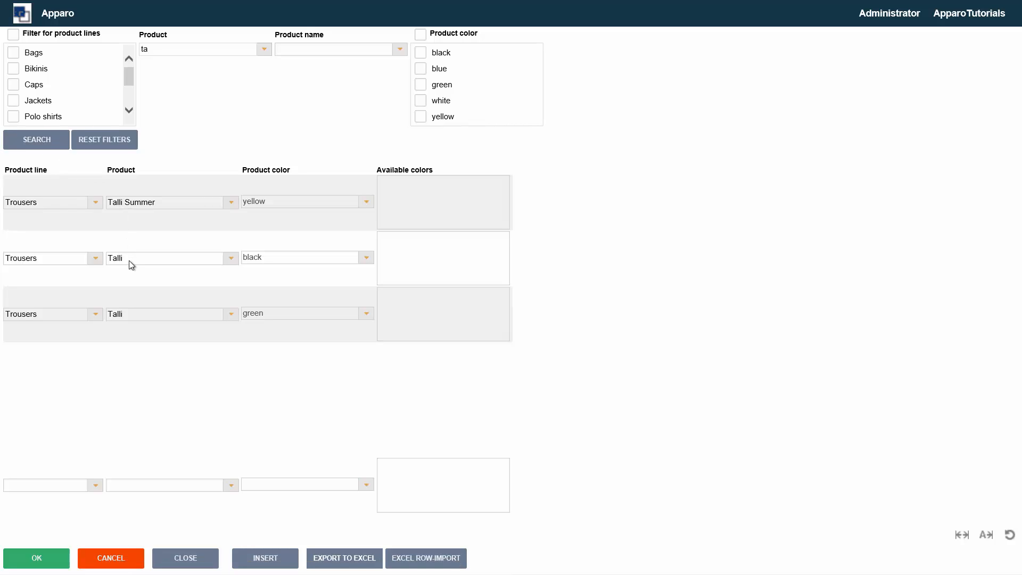
Leave the running business case and set the default value of the PRODUCT_ID editing widget to 501.
left_click(98, 557)
left_click(343, 291)
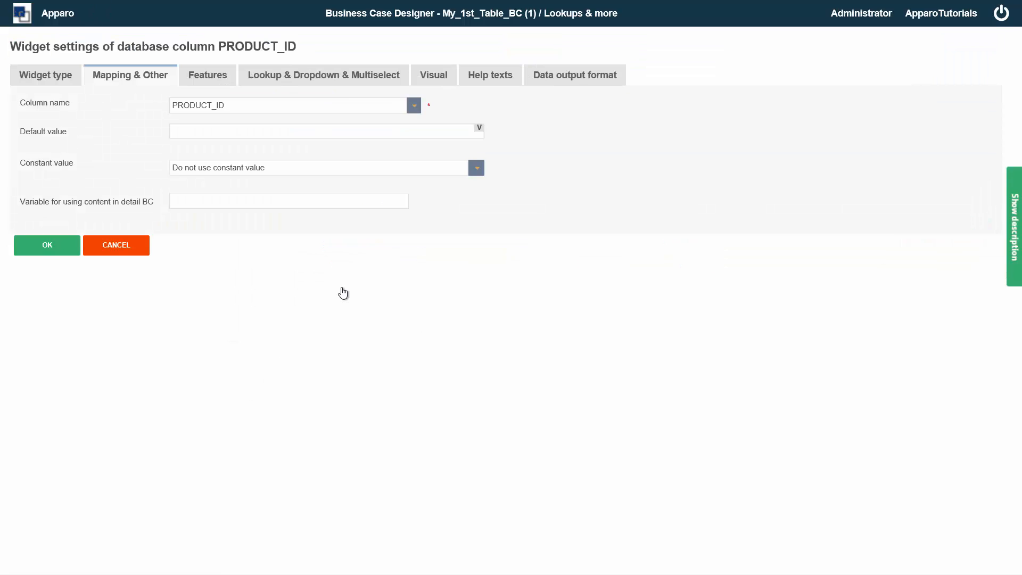
left_click(236, 129)
type("501")
Set the constant value option of the PRODUCT_ID editing widget to "Use constant value in insert case only", leaving its value empty.
left_click(477, 168)
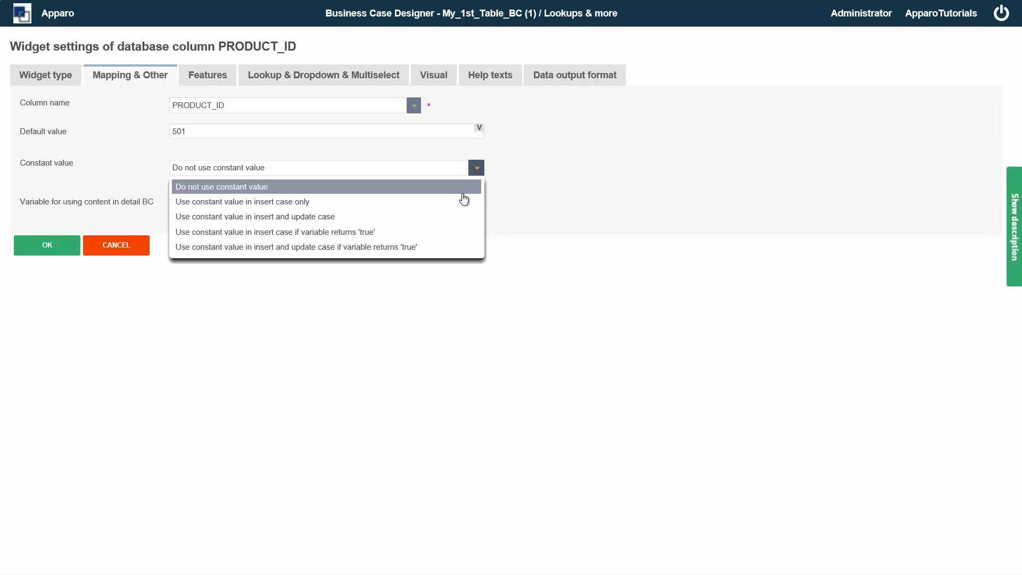
left_click(452, 202)
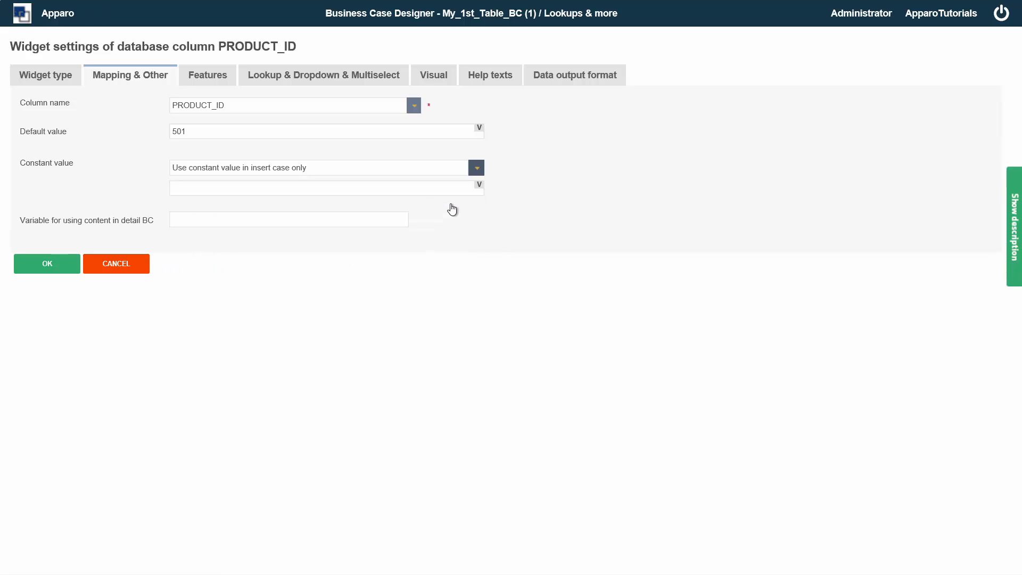
left_click(406, 189)
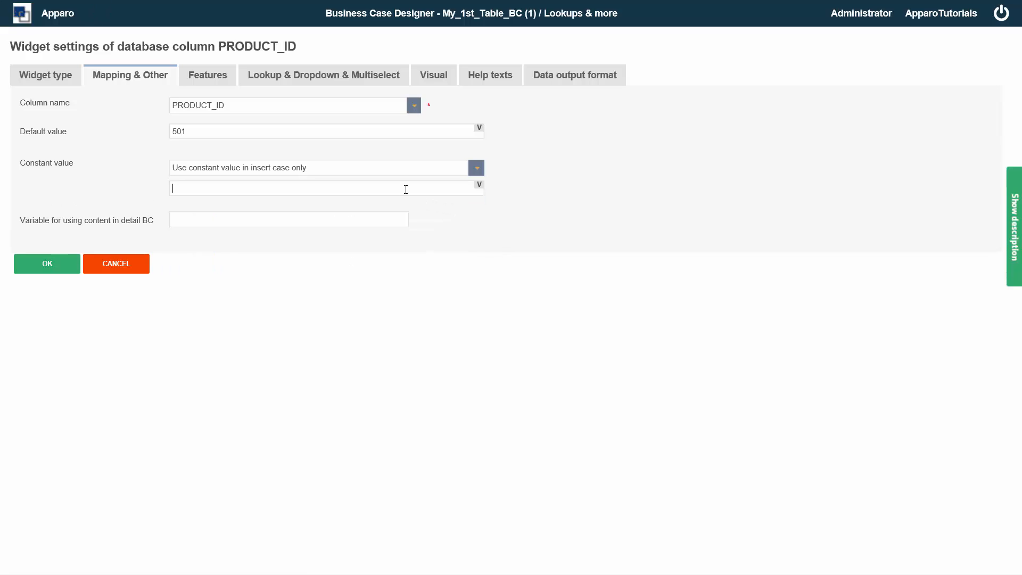
left_click(479, 187)
left_click(461, 190)
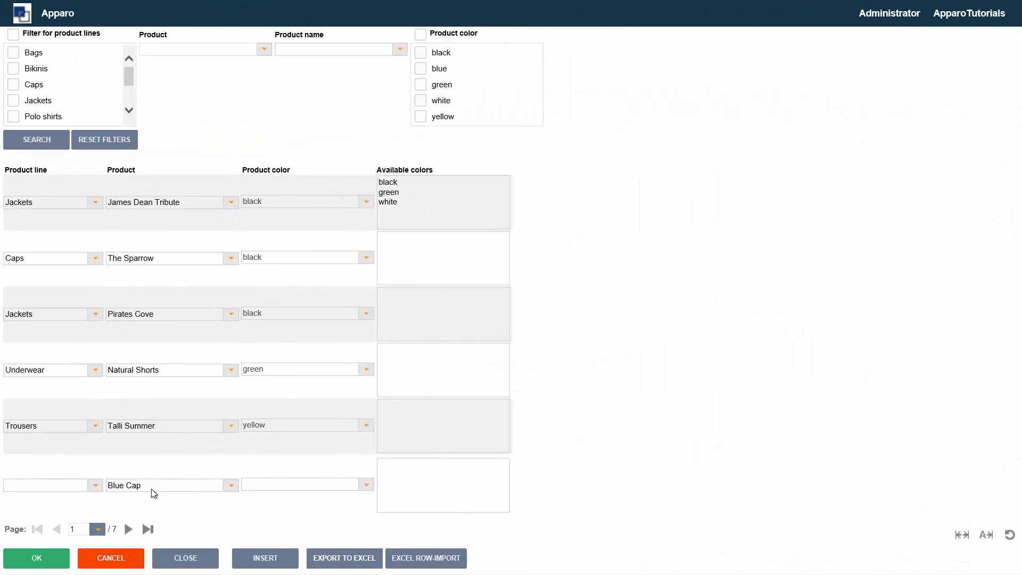
Check the product choices in the running business case's insert row, and clear the default value of the PRODUCT_ID editing widget.
left_click(231, 487)
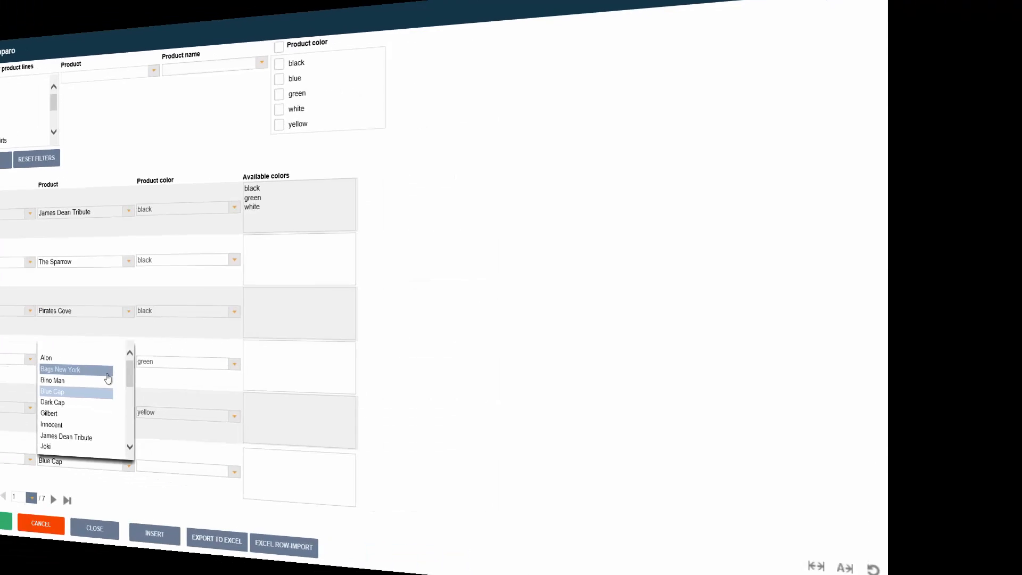
key("BackSpace")
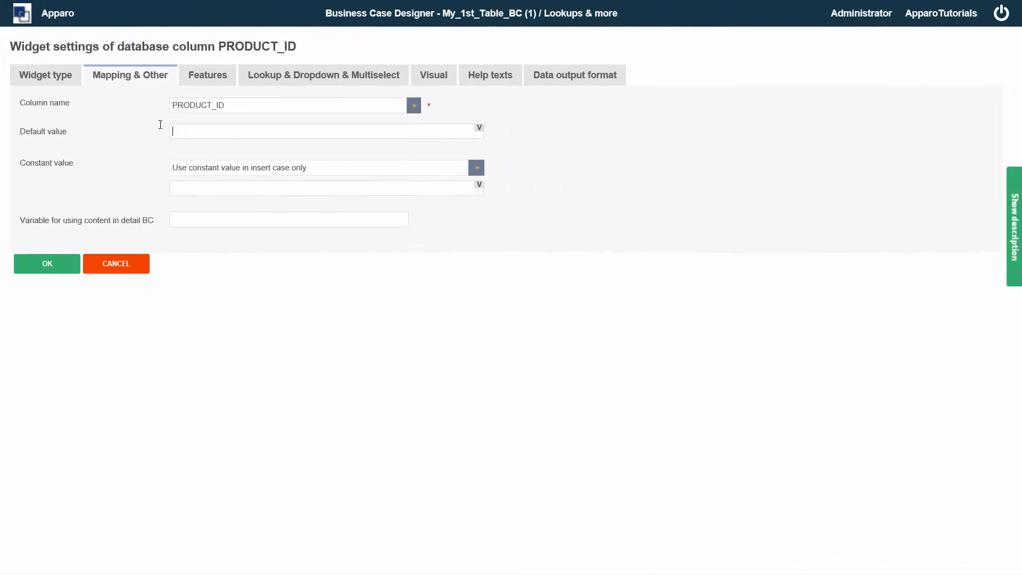
Enable immediate writing of data when the PRODUCT_ID value changes in the editing area, and check the user options for it.
left_click(201, 85)
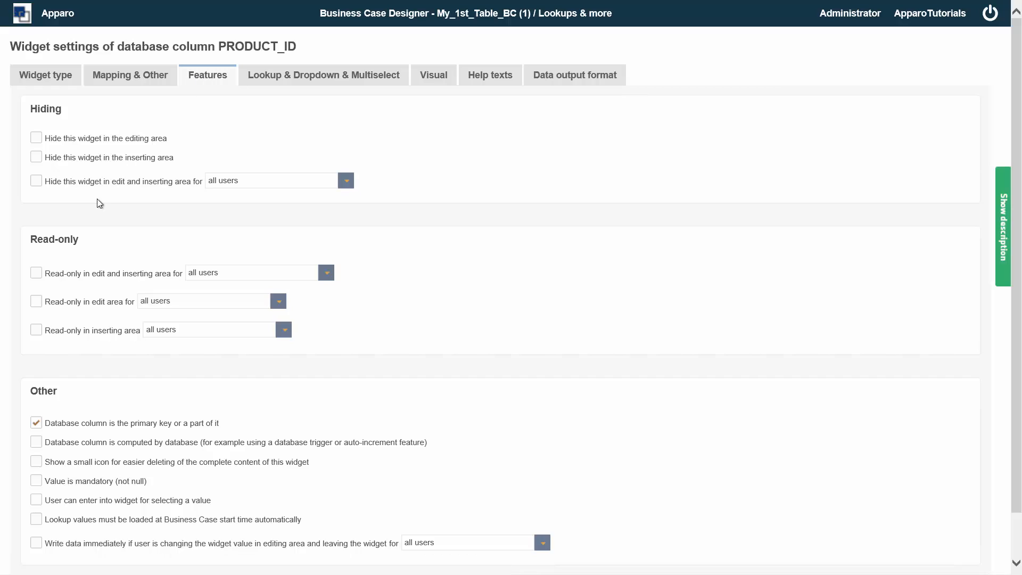
scroll(57, 279, "down", 1)
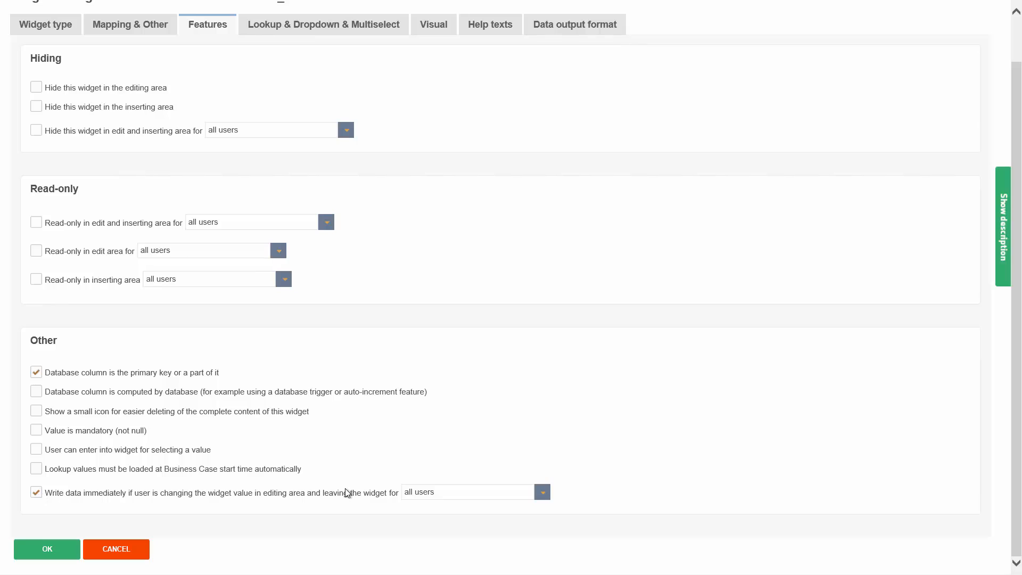
left_click(544, 496)
Enter "Select Column FROM Table WHERE" as the SQL where condition of the PRODUCT_ID lookup, and delete the text again.
left_click(333, 22)
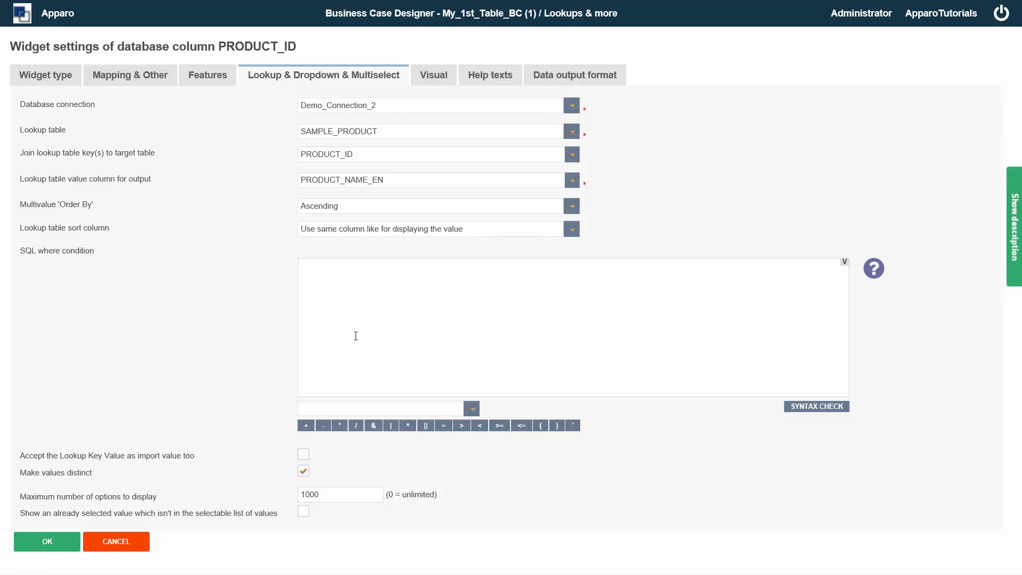
type("Select Column FROM Table WHERE")
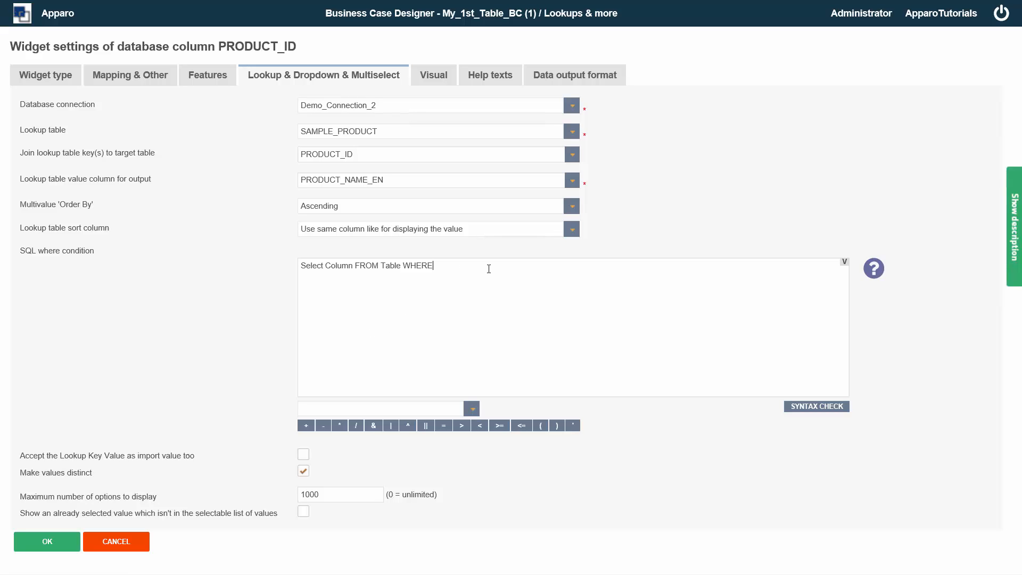
left_click_drag(435, 267, 301, 266)
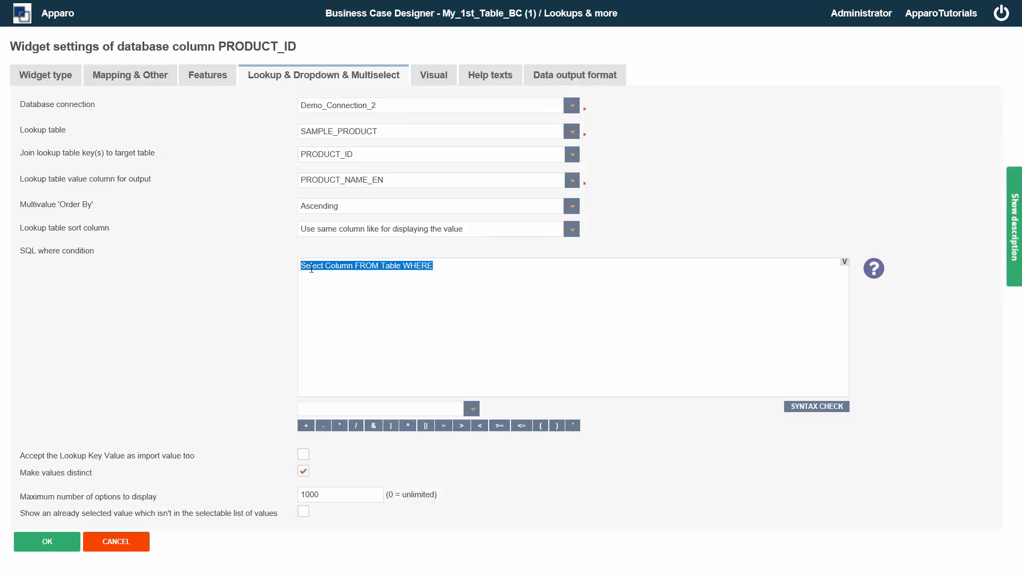
key("Delete")
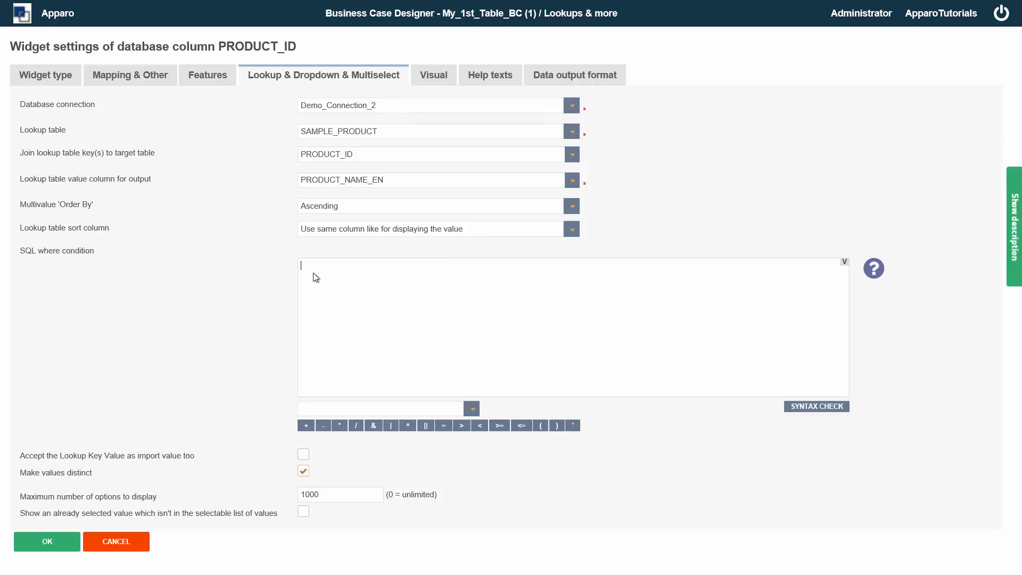
Build the SQL where condition PRODUCT_LINE_ID = <%PRODUCT_LINE_ID%> for the PRODUCT_ID lookup, using the widget reference variable.
left_click(471, 408)
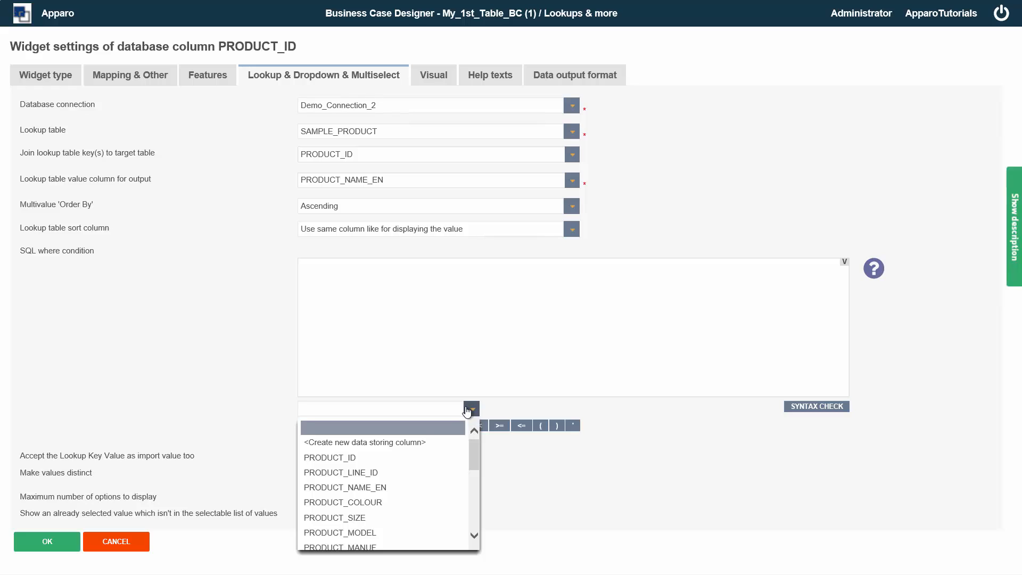
left_click(412, 472)
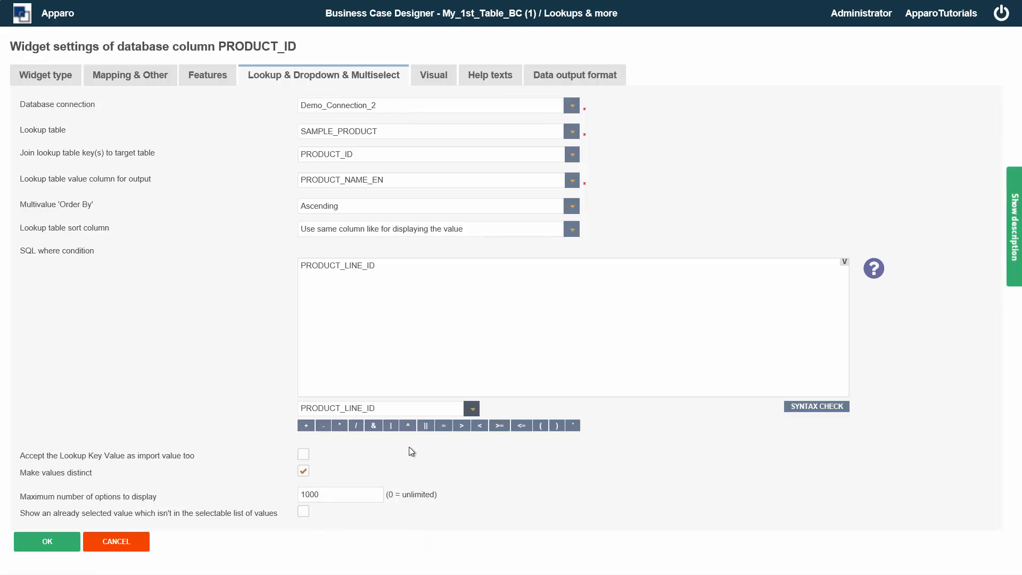
left_click(438, 273)
left_click(444, 426)
left_click(844, 263)
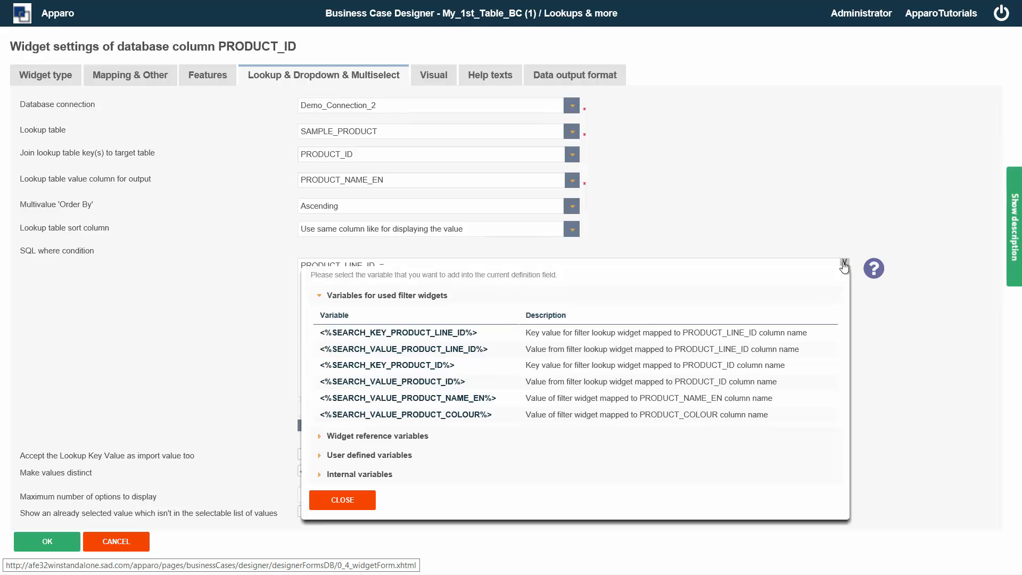
left_click(371, 436)
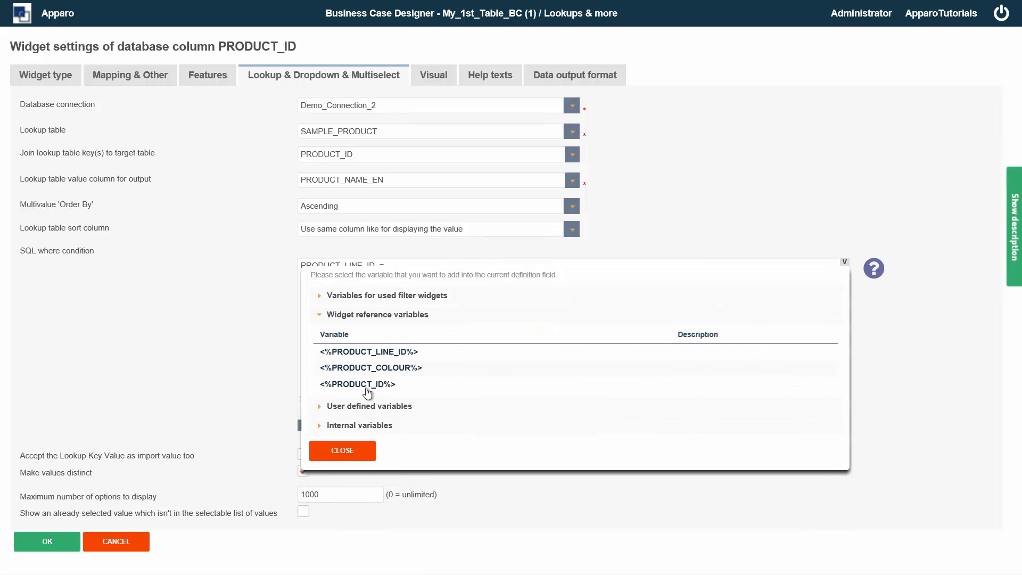
left_click(373, 353)
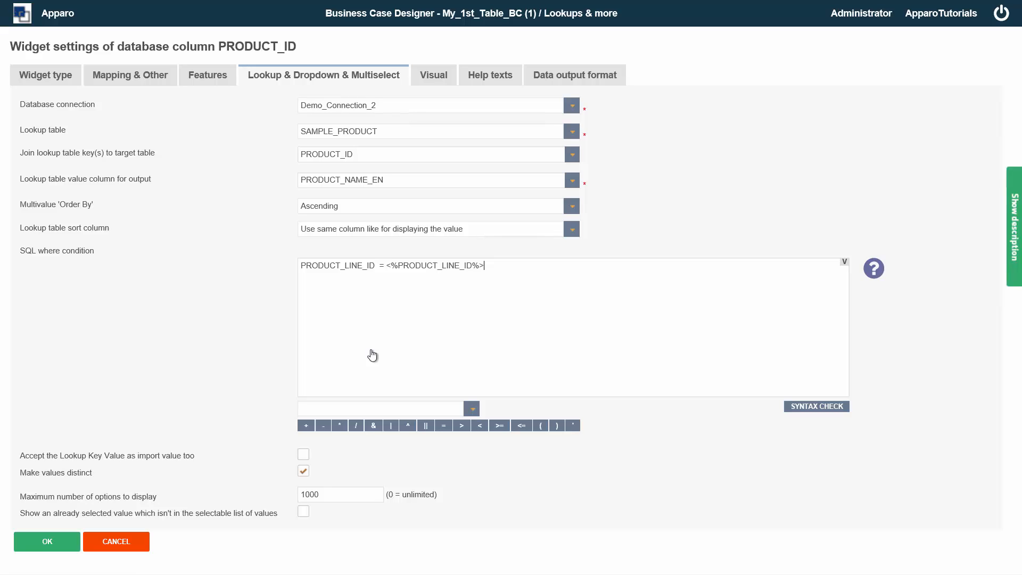
Check the syntax of the SQL where condition and accept the PRODUCT_ID widget settings.
left_click(800, 408)
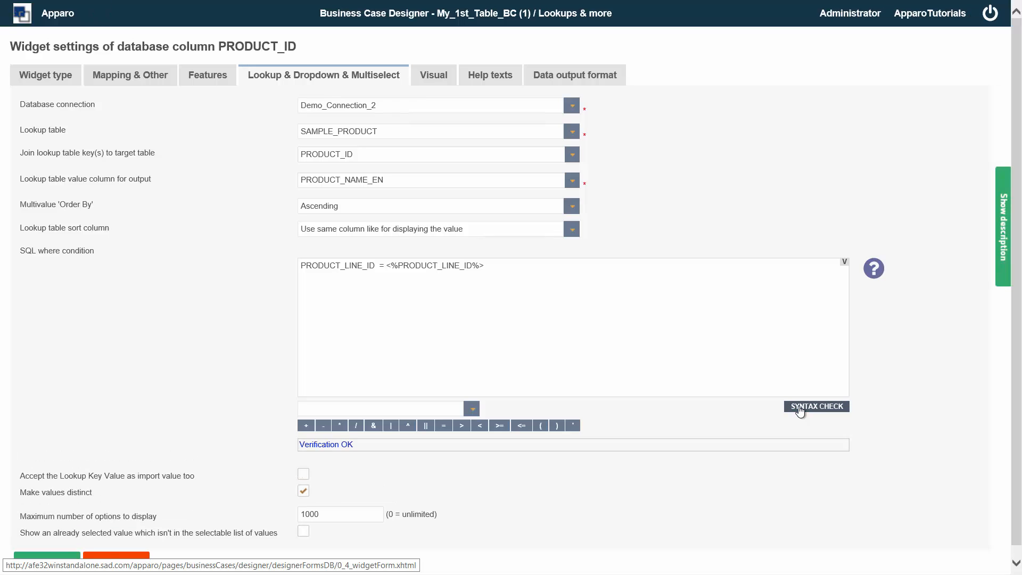
scroll(213, 421, "down", 1)
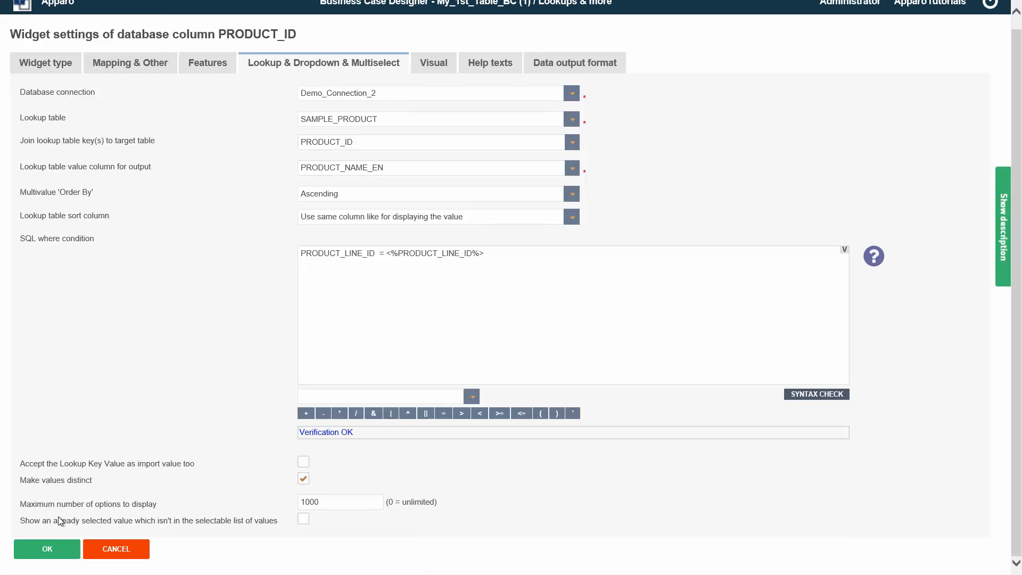
left_click(54, 549)
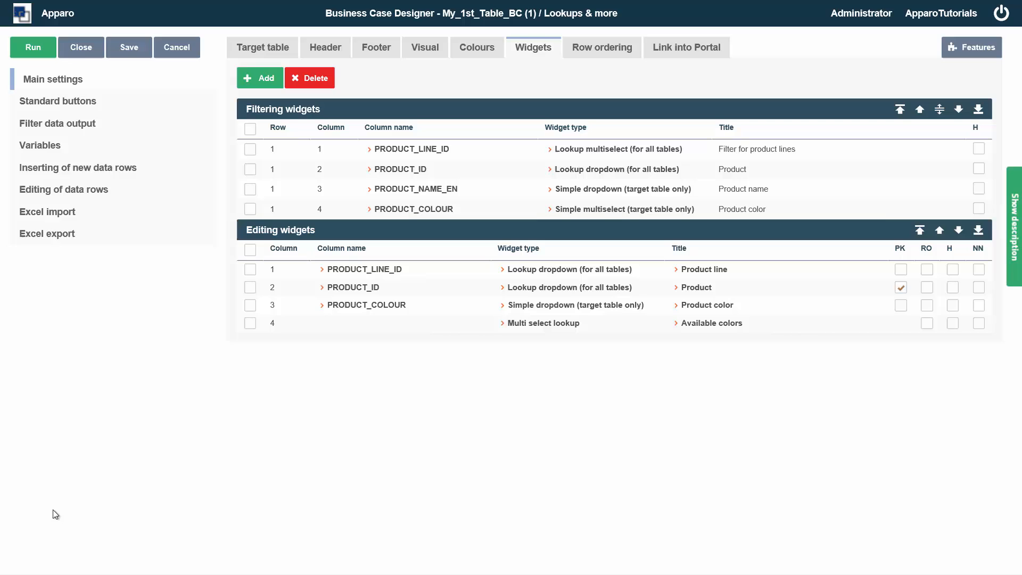
Run the business case and check the insert row's product choices without a product line and with Caps, then cancel the entry.
left_click(35, 55)
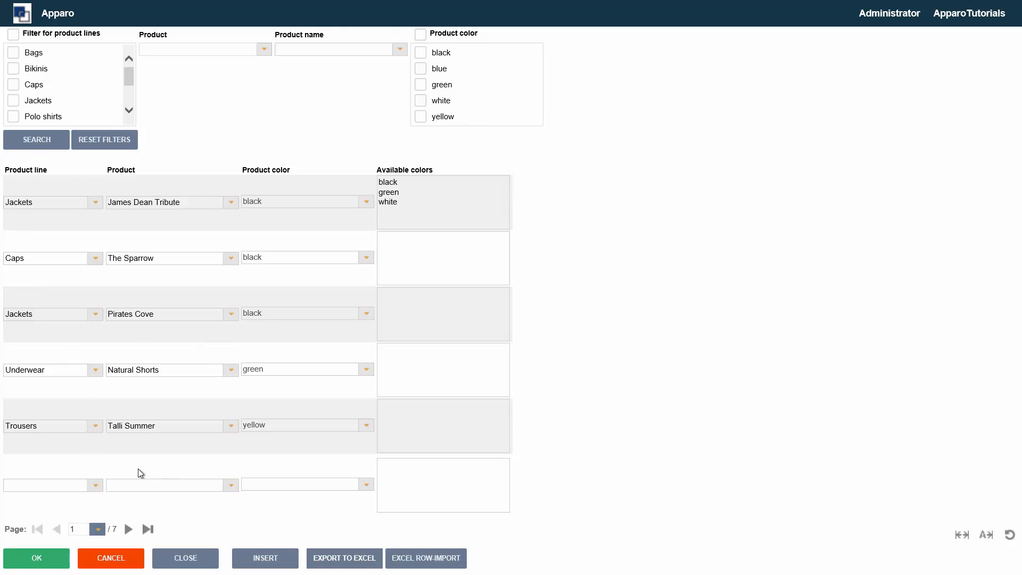
left_click(230, 485)
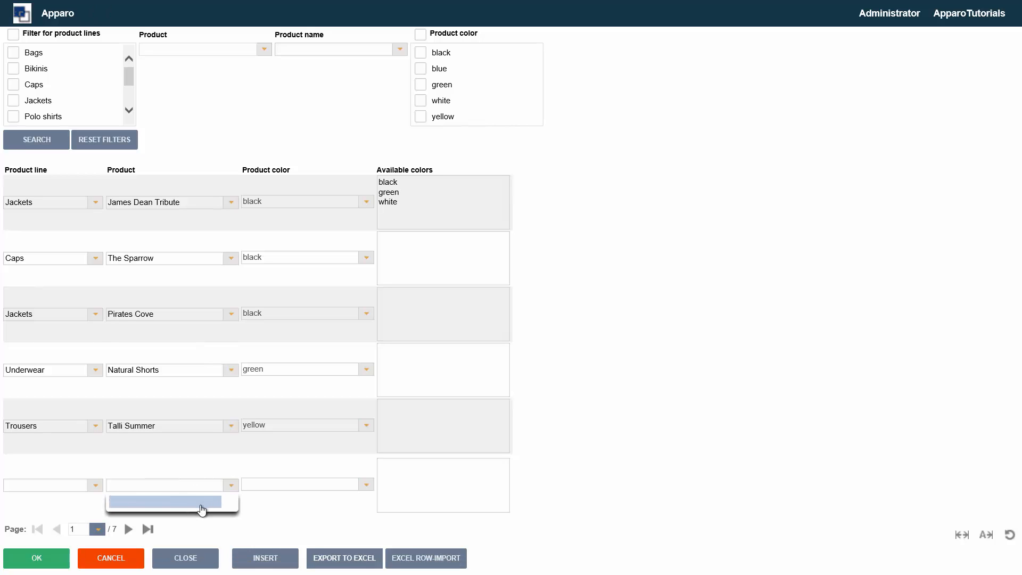
left_click(95, 486)
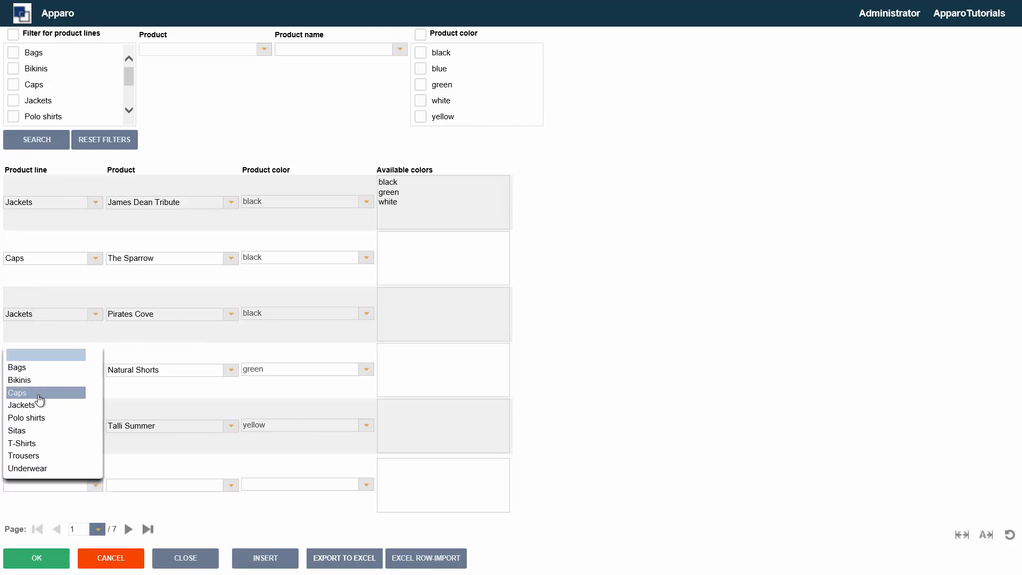
left_click(39, 394)
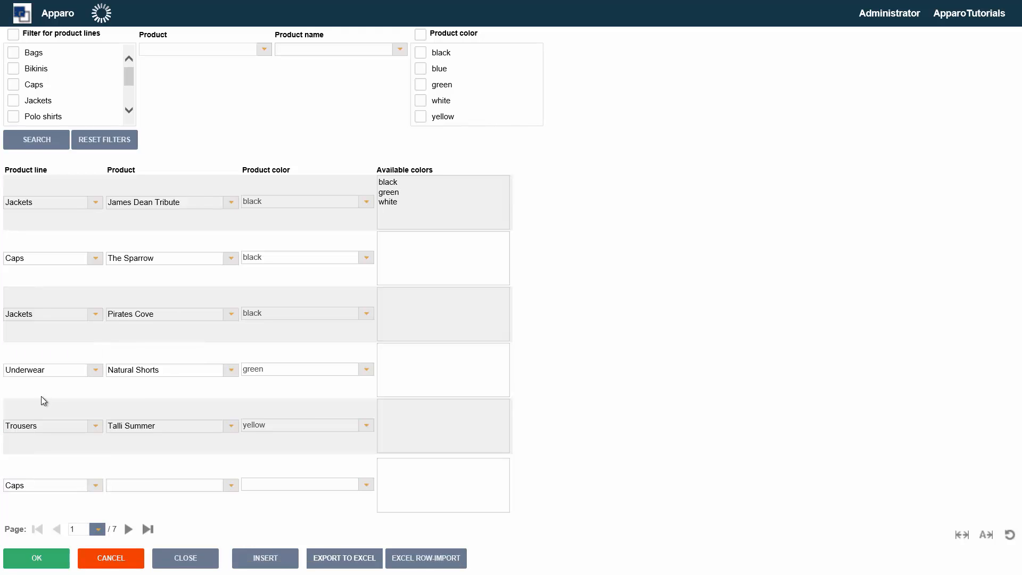
left_click(232, 485)
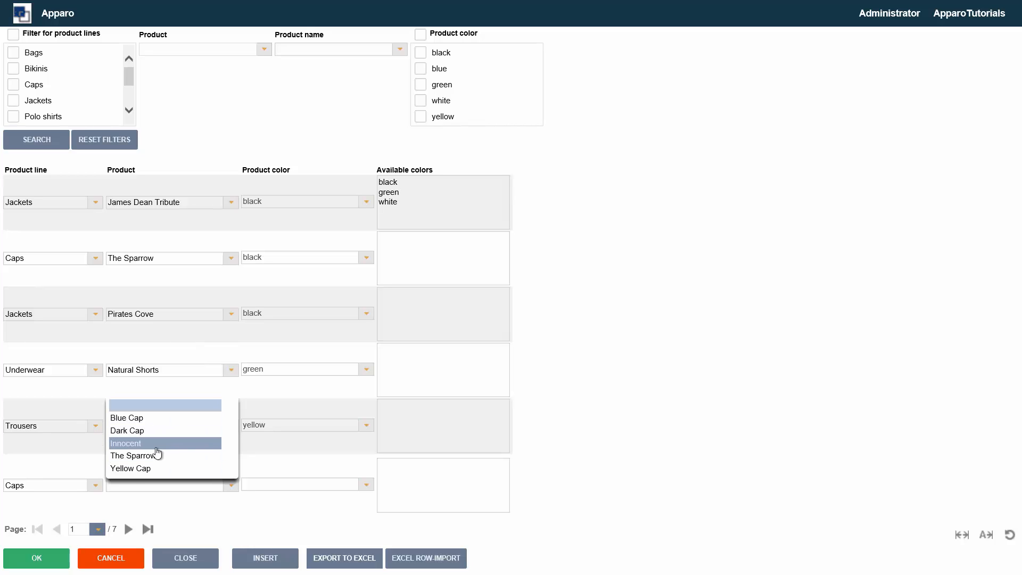
left_click(114, 557)
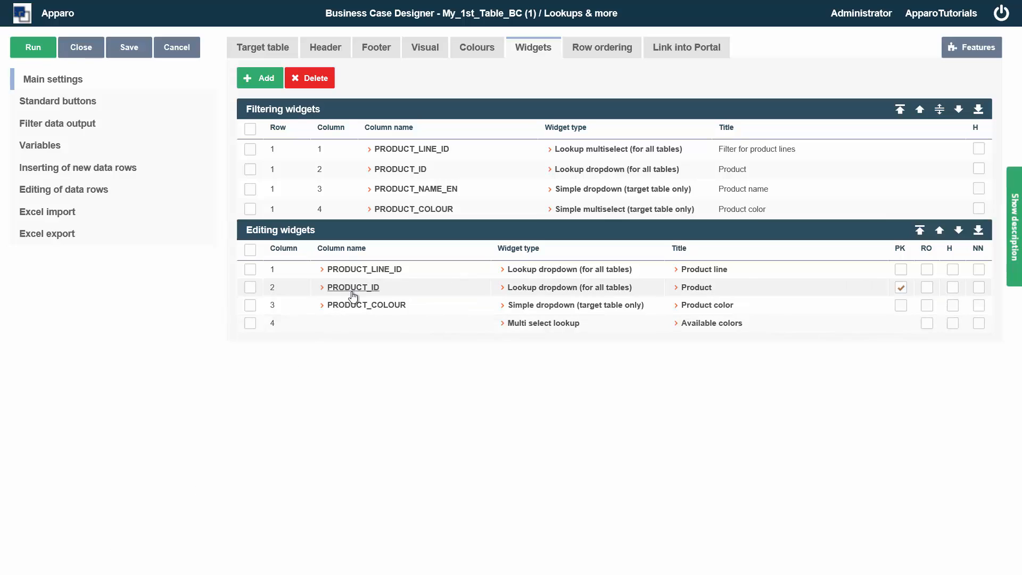
Enclose the SQL where condition of the PRODUCT_ID editing widget in <OPTIONAL> and </OPTIONAL> tags.
left_click(343, 289)
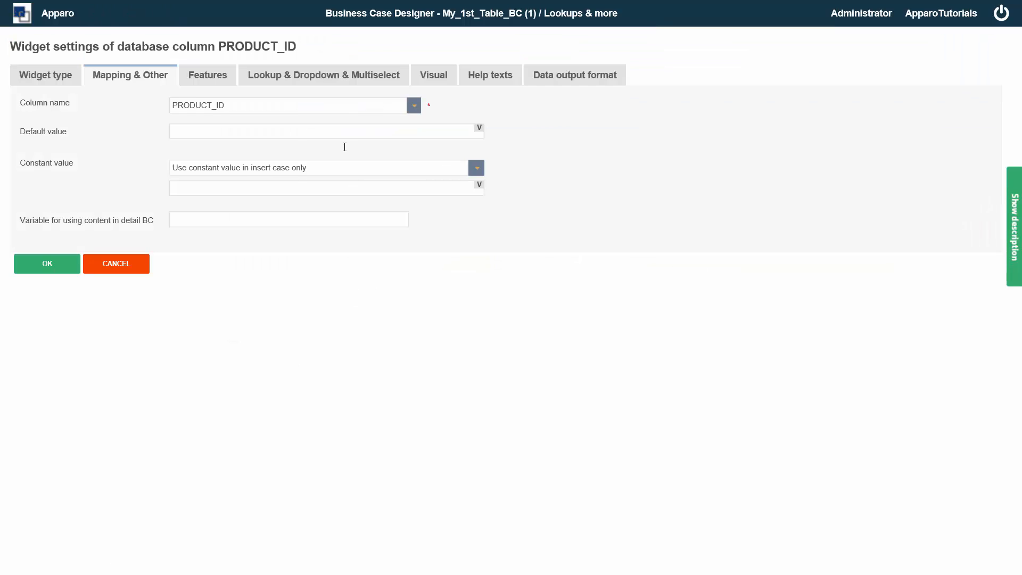
left_click(336, 78)
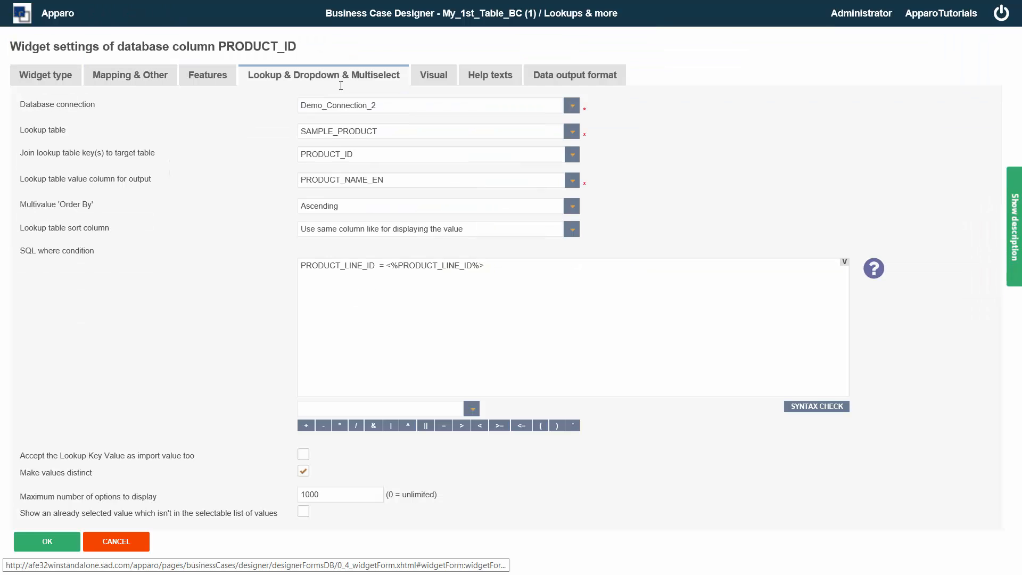
left_click(300, 266)
type(">")
key("BackSpace")
type("<>")
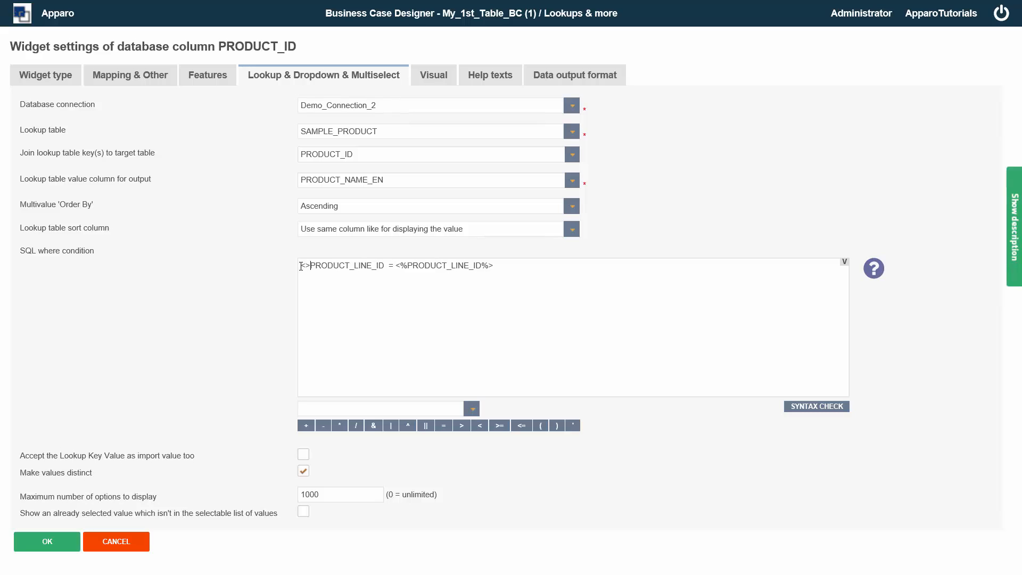
type("OPTIONAL")
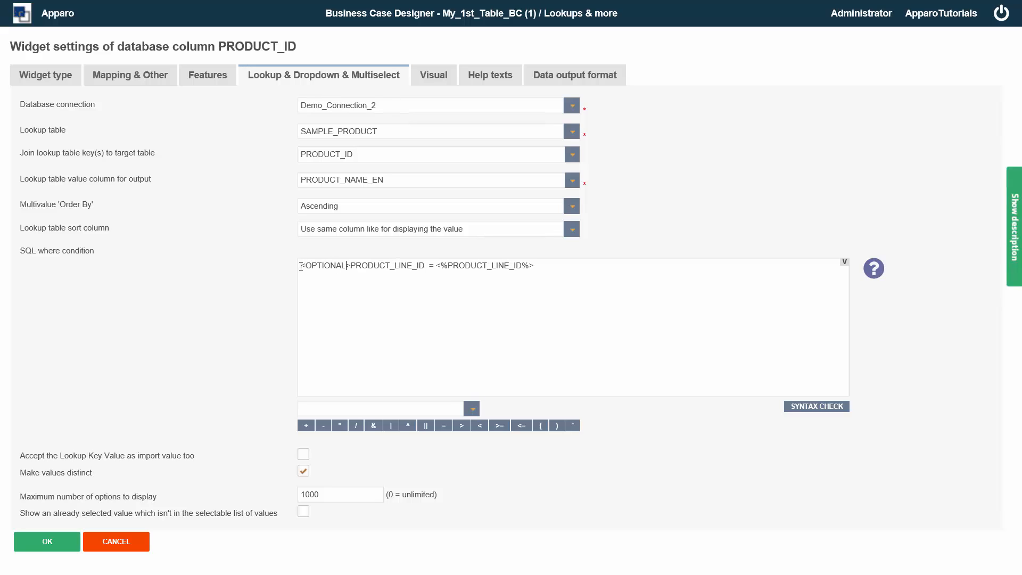
left_click(561, 268)
type("<>/OPTIONAL>")
Review the optional part of the condition and read the help description on using optional variables.
left_click_drag(348, 267, 529, 268)
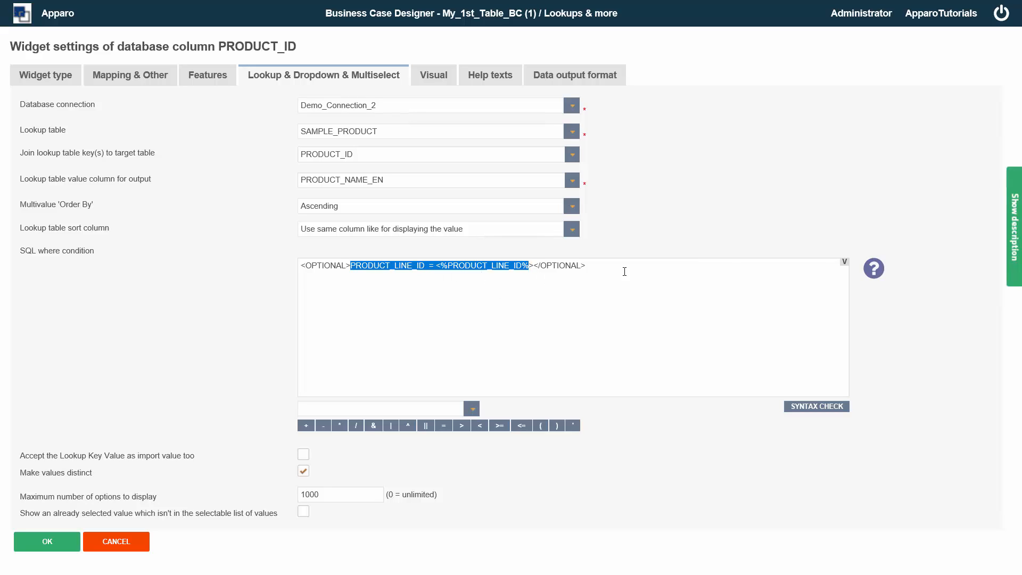
left_click(876, 277)
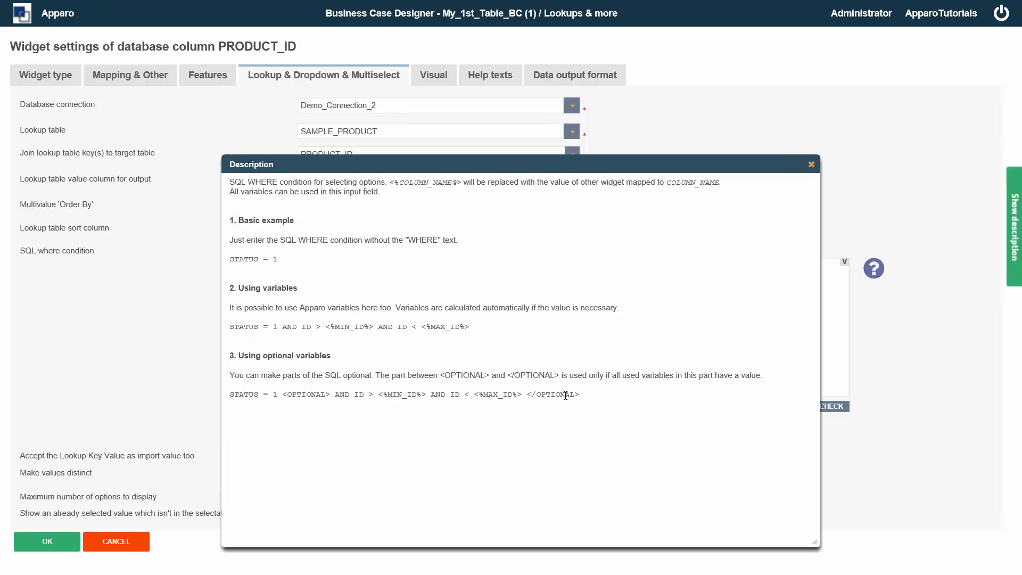
left_click_drag(580, 395, 223, 366)
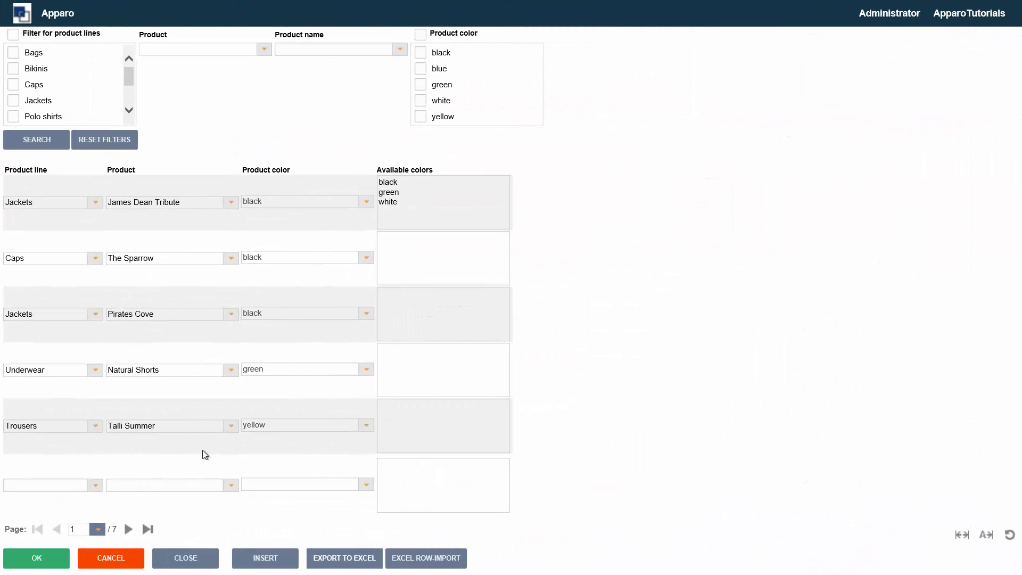
Check the insert row's product choices in the running business case without a product line and with Bags.
left_click(230, 485)
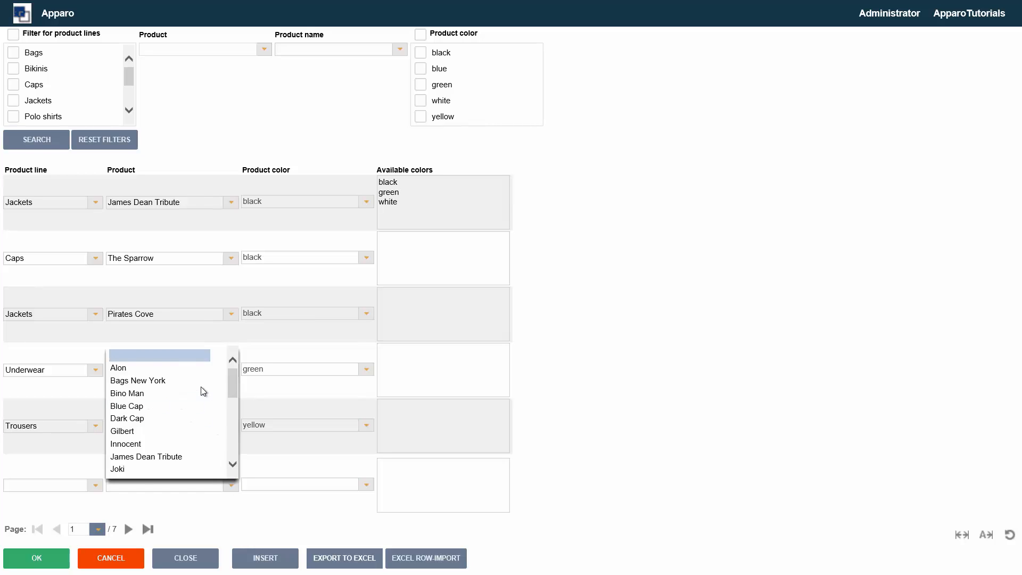
scroll(202, 395, "down", 1)
left_click(92, 488)
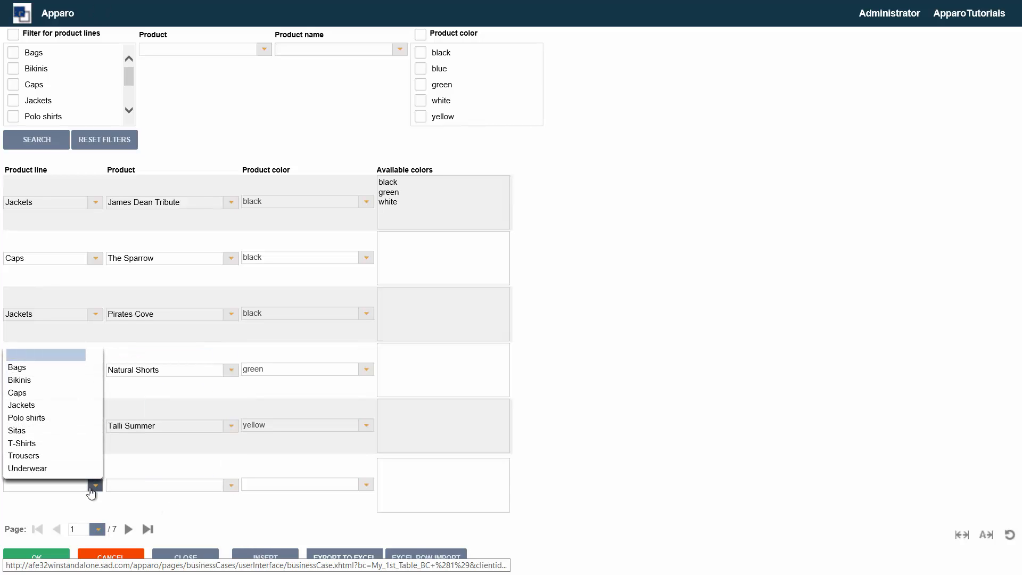
left_click(32, 367)
left_click(232, 488)
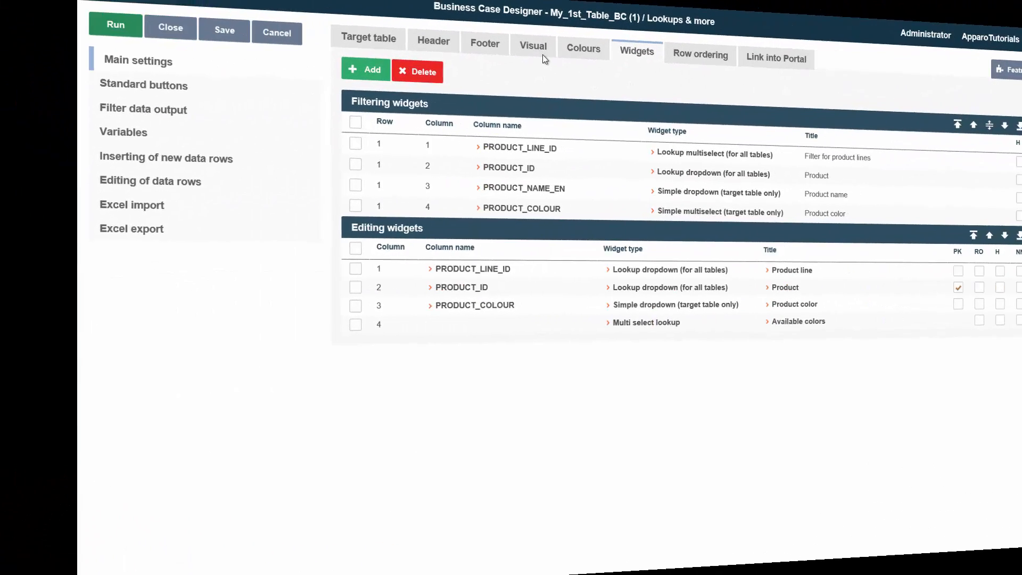
Set the business case's performance mode to "Lookup widgets are optimized" in the visual settings.
left_click(434, 53)
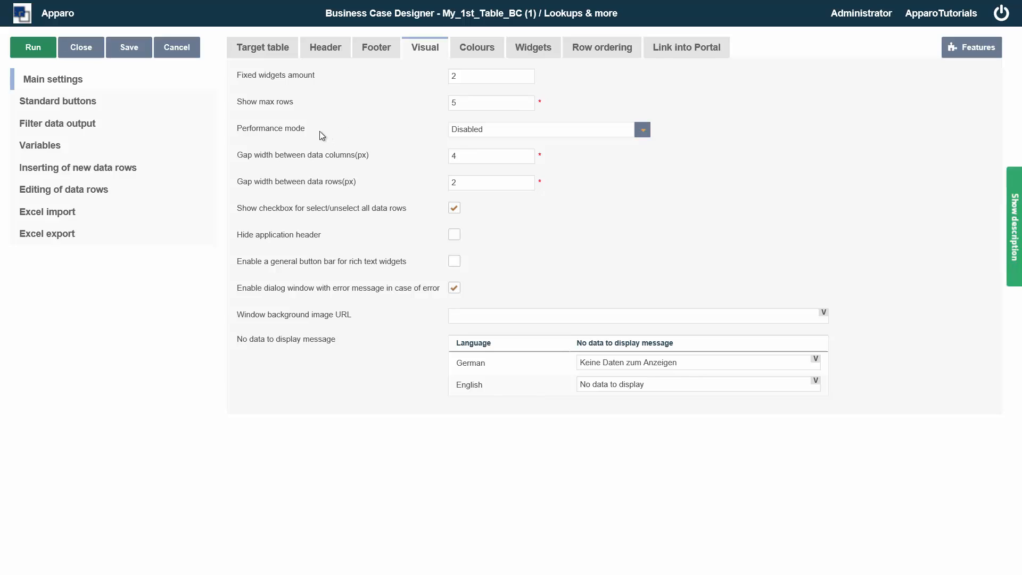
left_click_drag(237, 128, 298, 131)
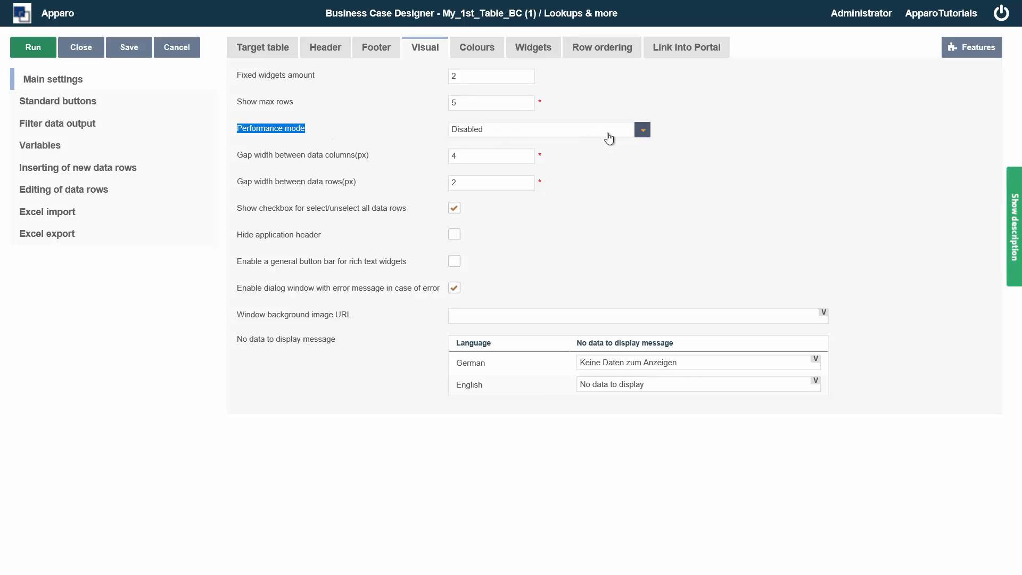
left_click(641, 132)
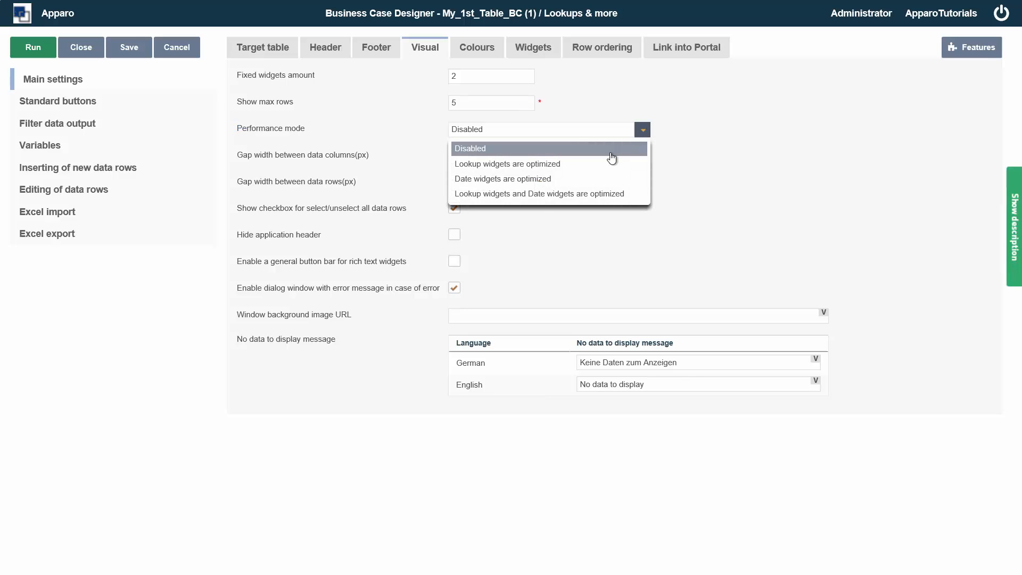
left_click(600, 165)
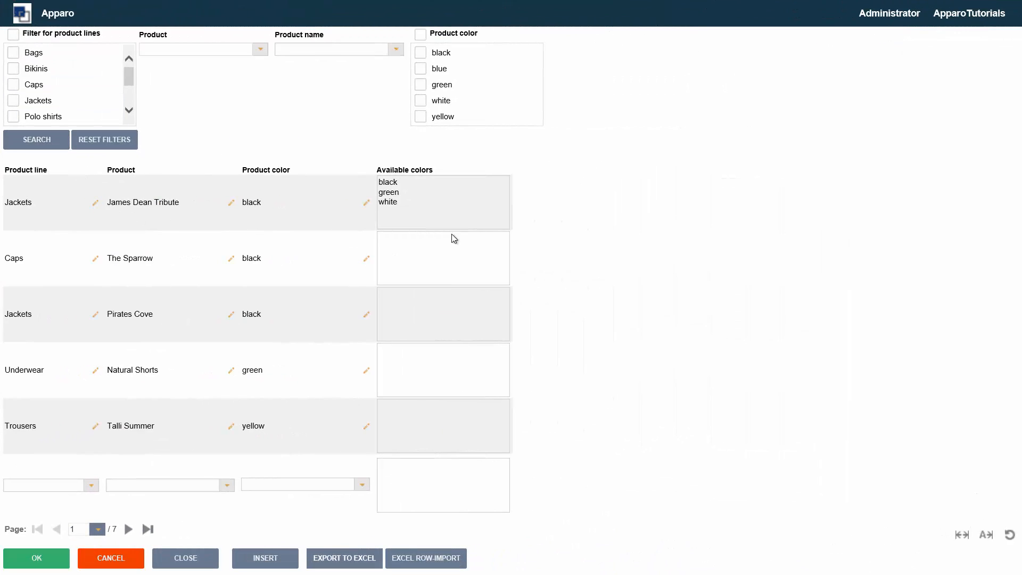
Open the product line choices of the first data row in the running business case, and cancel without changing it.
left_click(96, 206)
left_click(94, 206)
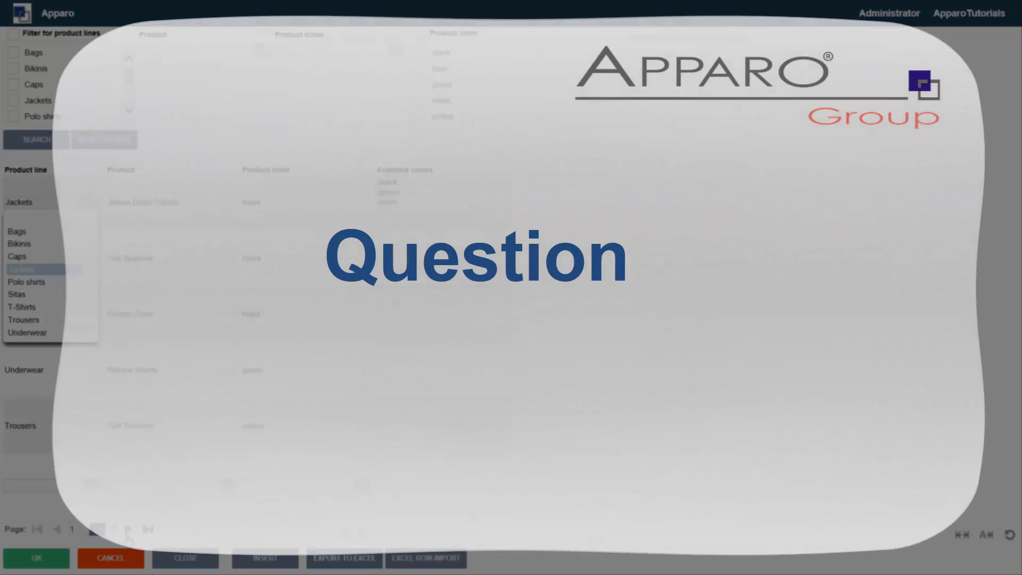
left_click(114, 557)
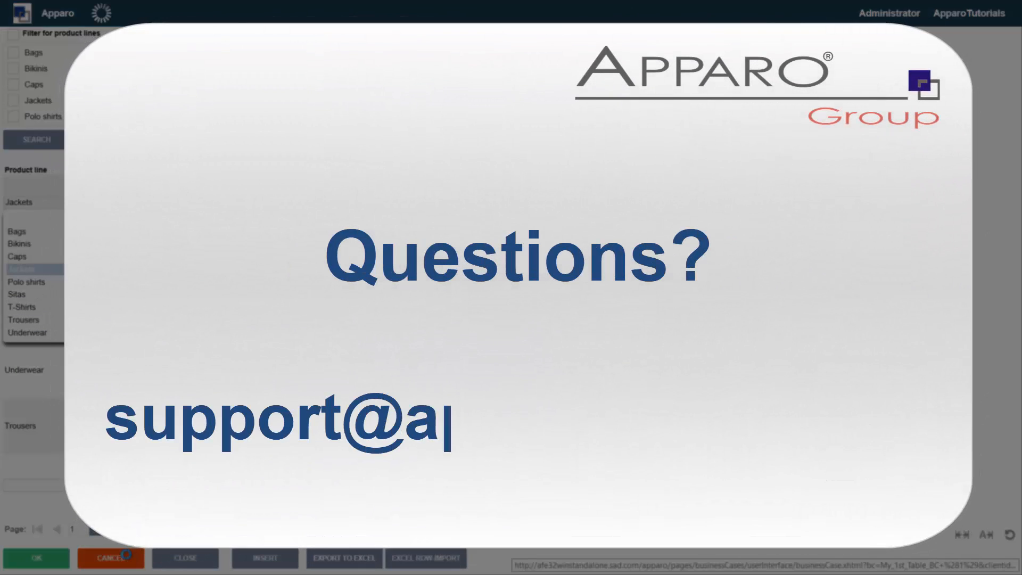